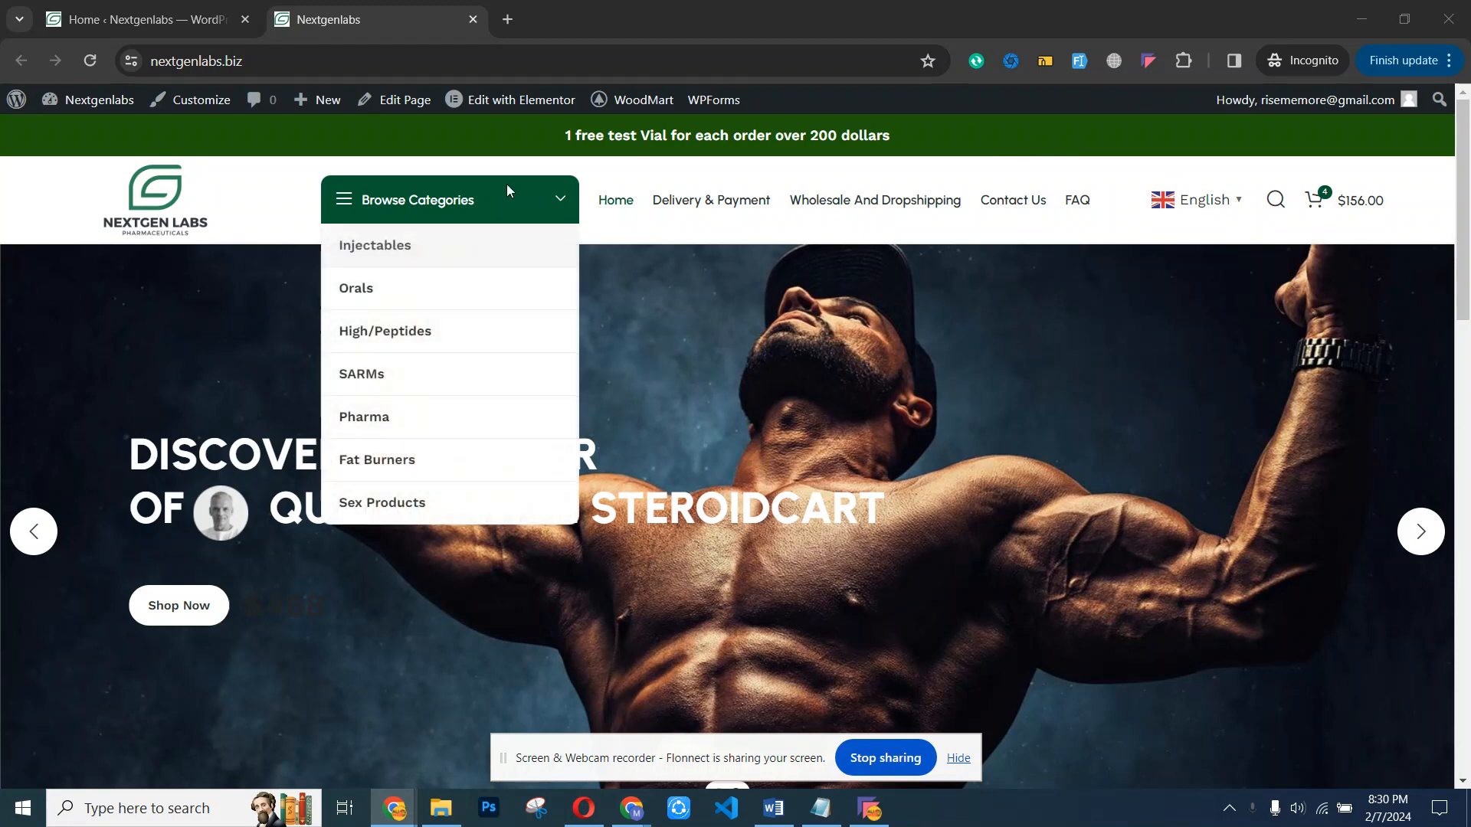
pyautogui.moveTo(499, 101)
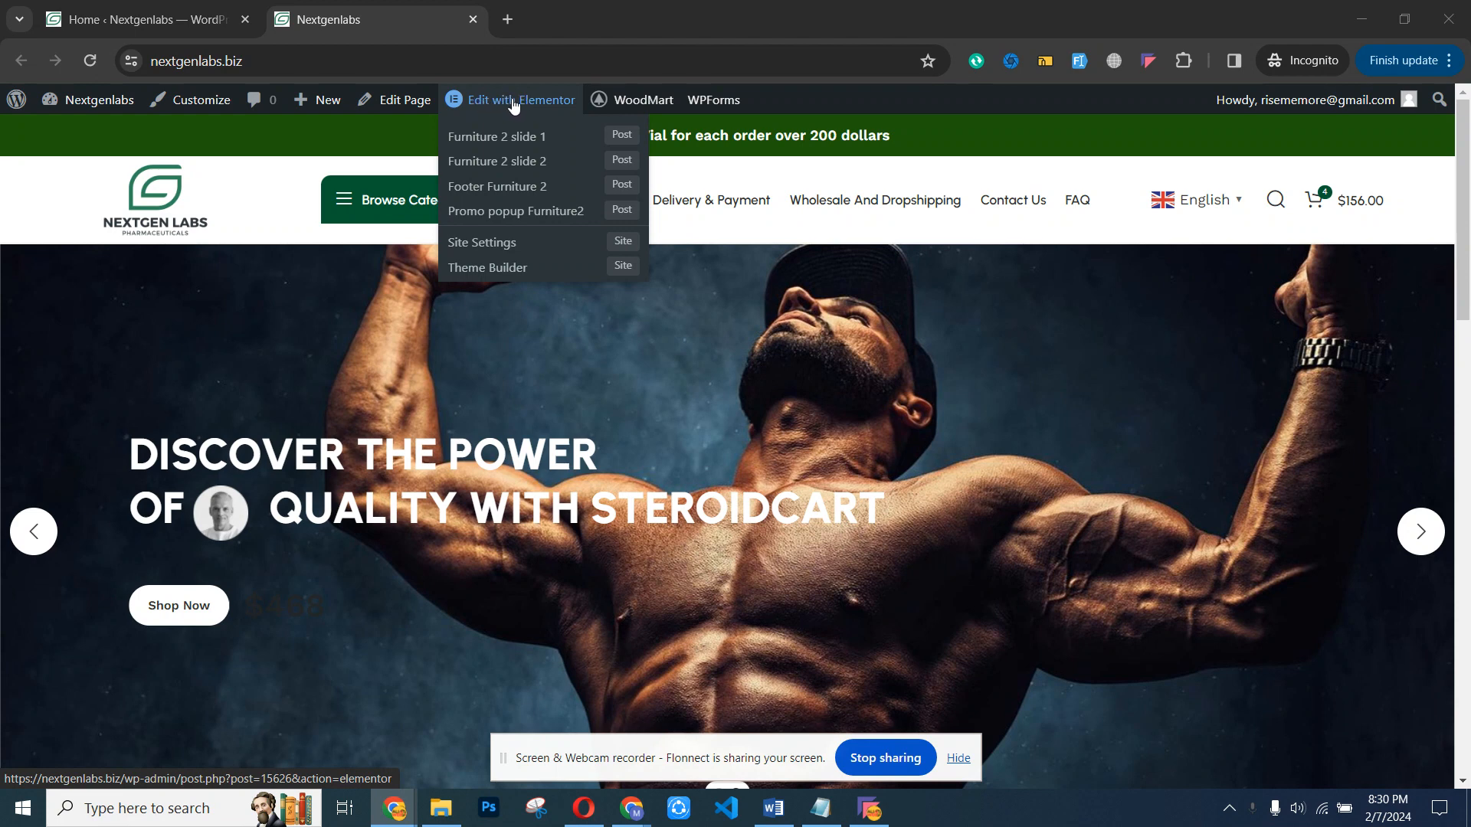
pyautogui.moveTo(1463, 177)
pyautogui.mouseDown()
pyautogui.moveTo(1467, 544)
pyautogui.moveTo(1468, 195)
pyautogui.mouseUp()
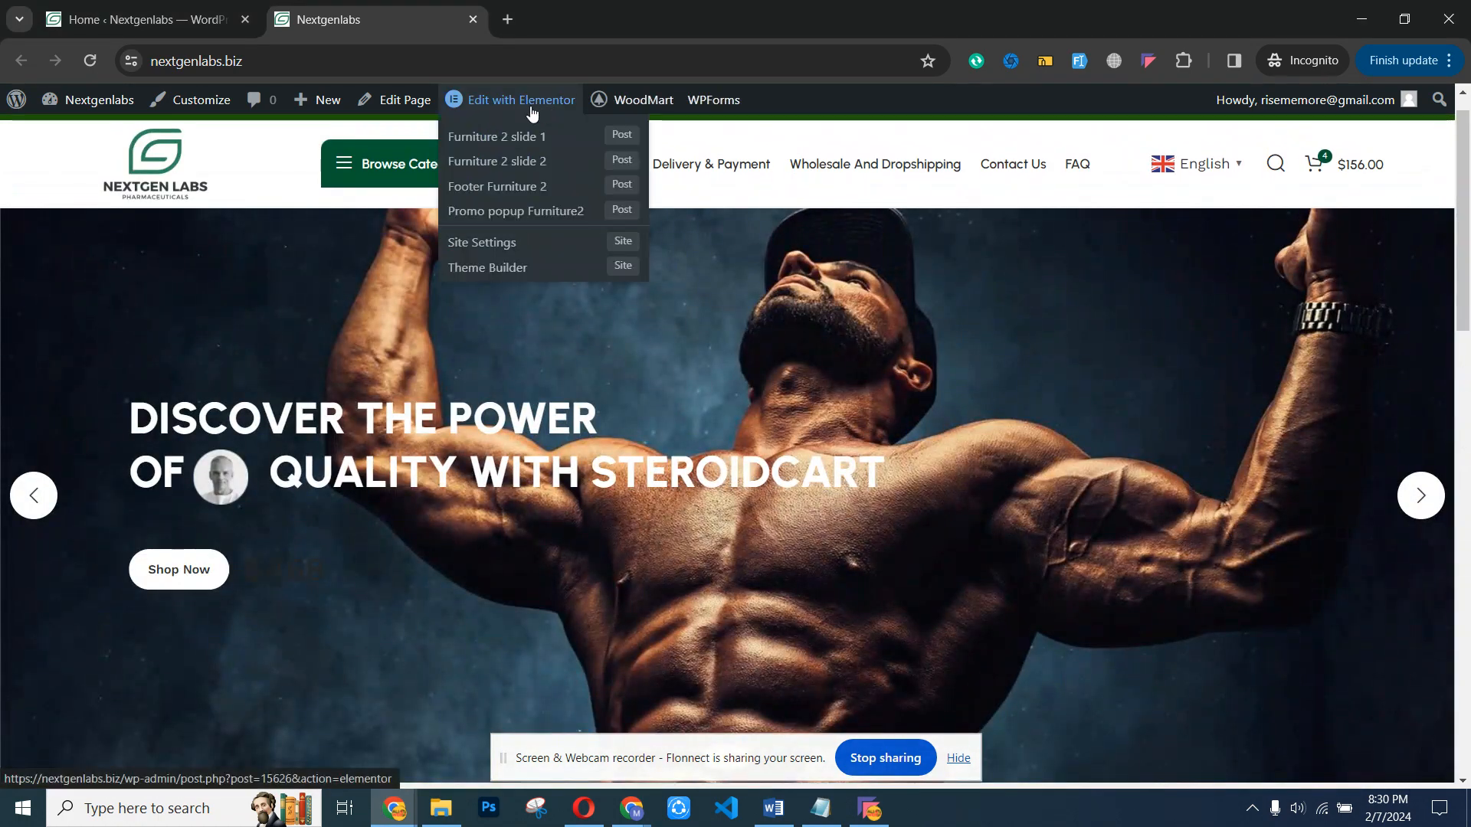
pyautogui.moveTo(1464, 239); pyautogui.dragTo(1467, 192)
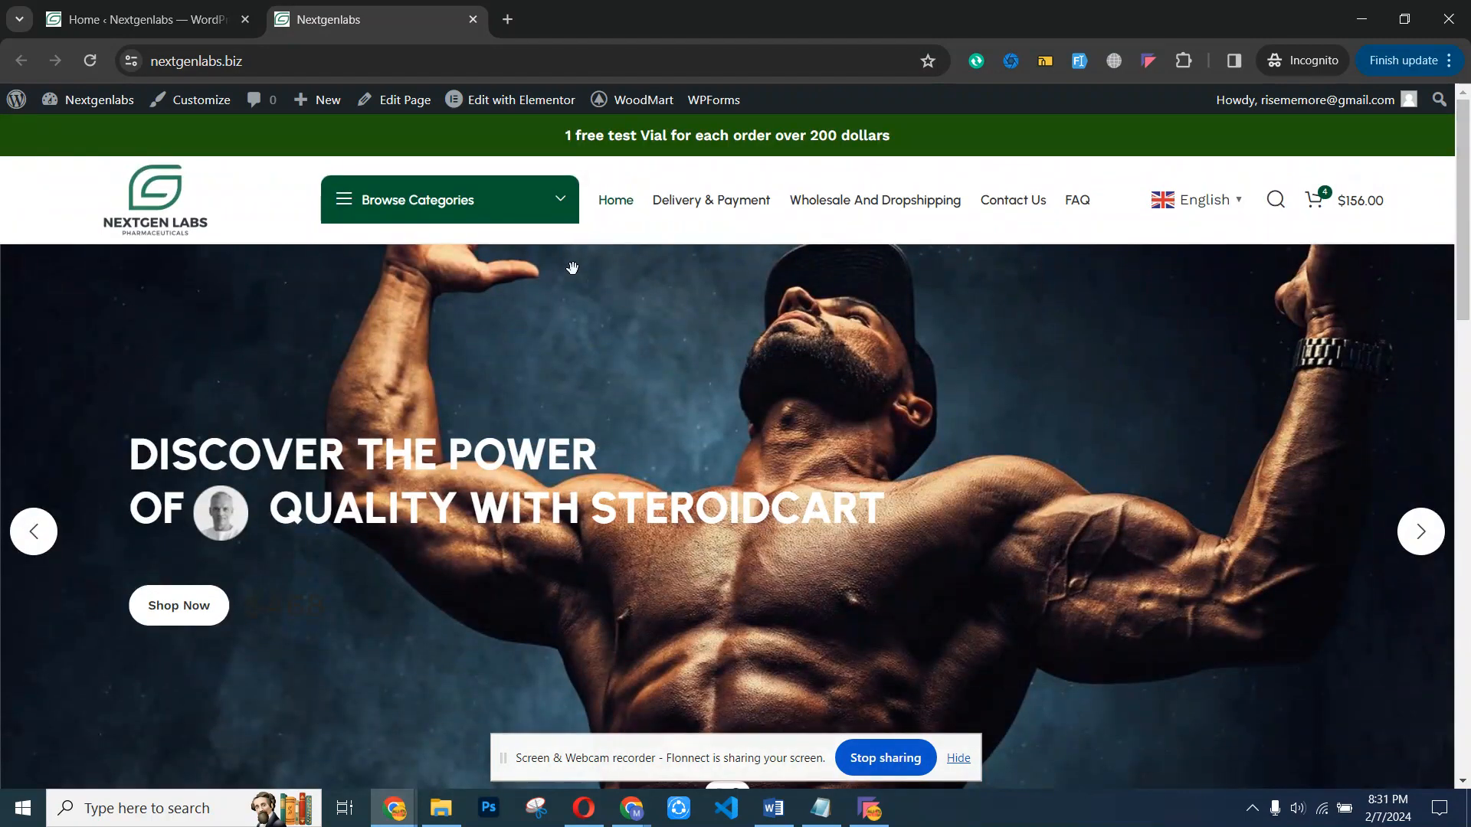
# - Open the Footer Furniture 2 template in Elementor, inspect the delivery and payment heading's title, and return to the homepage
pyautogui.moveTo(503, 100)
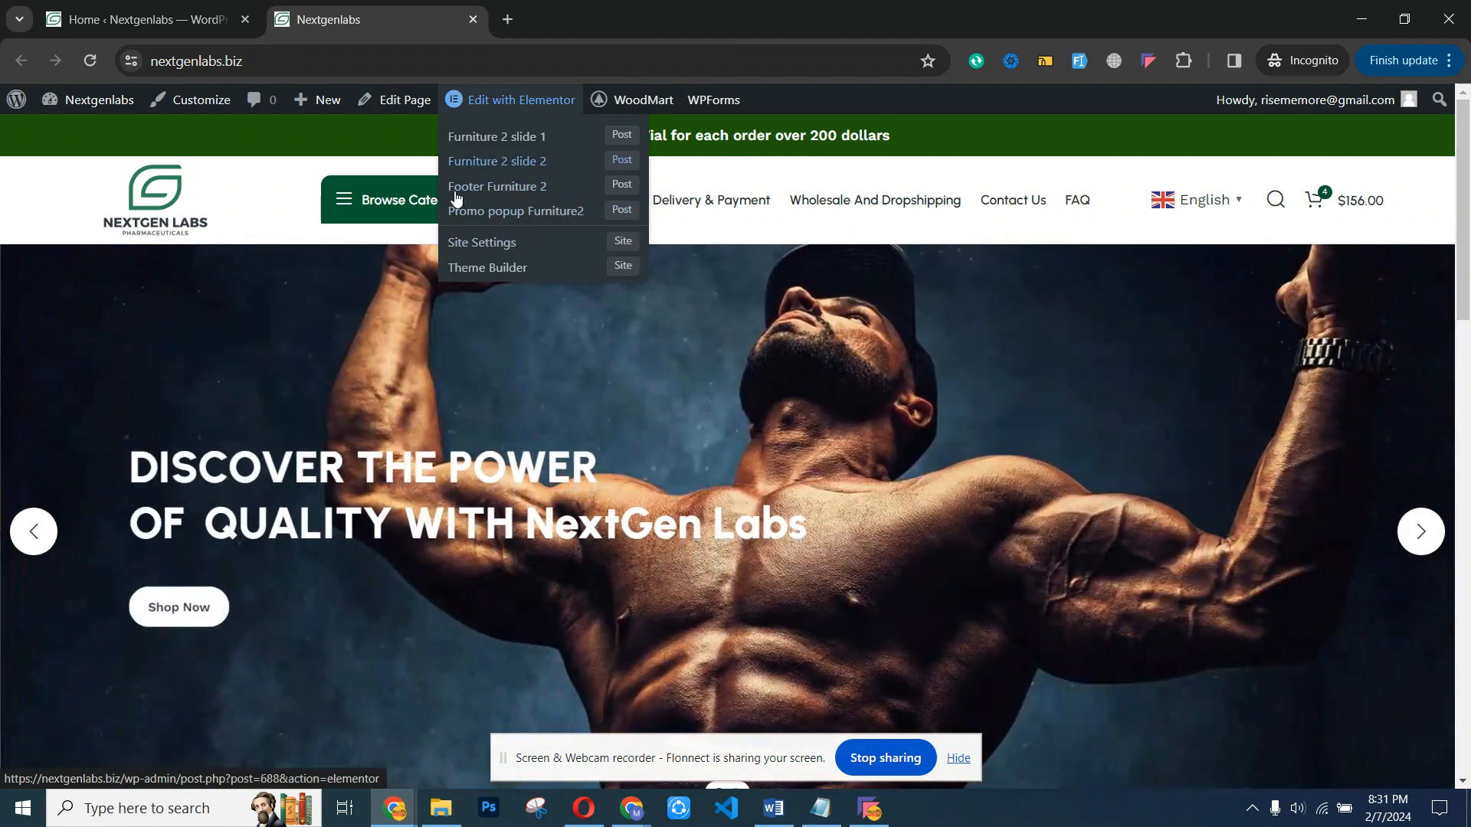
pyautogui.click(502, 192)
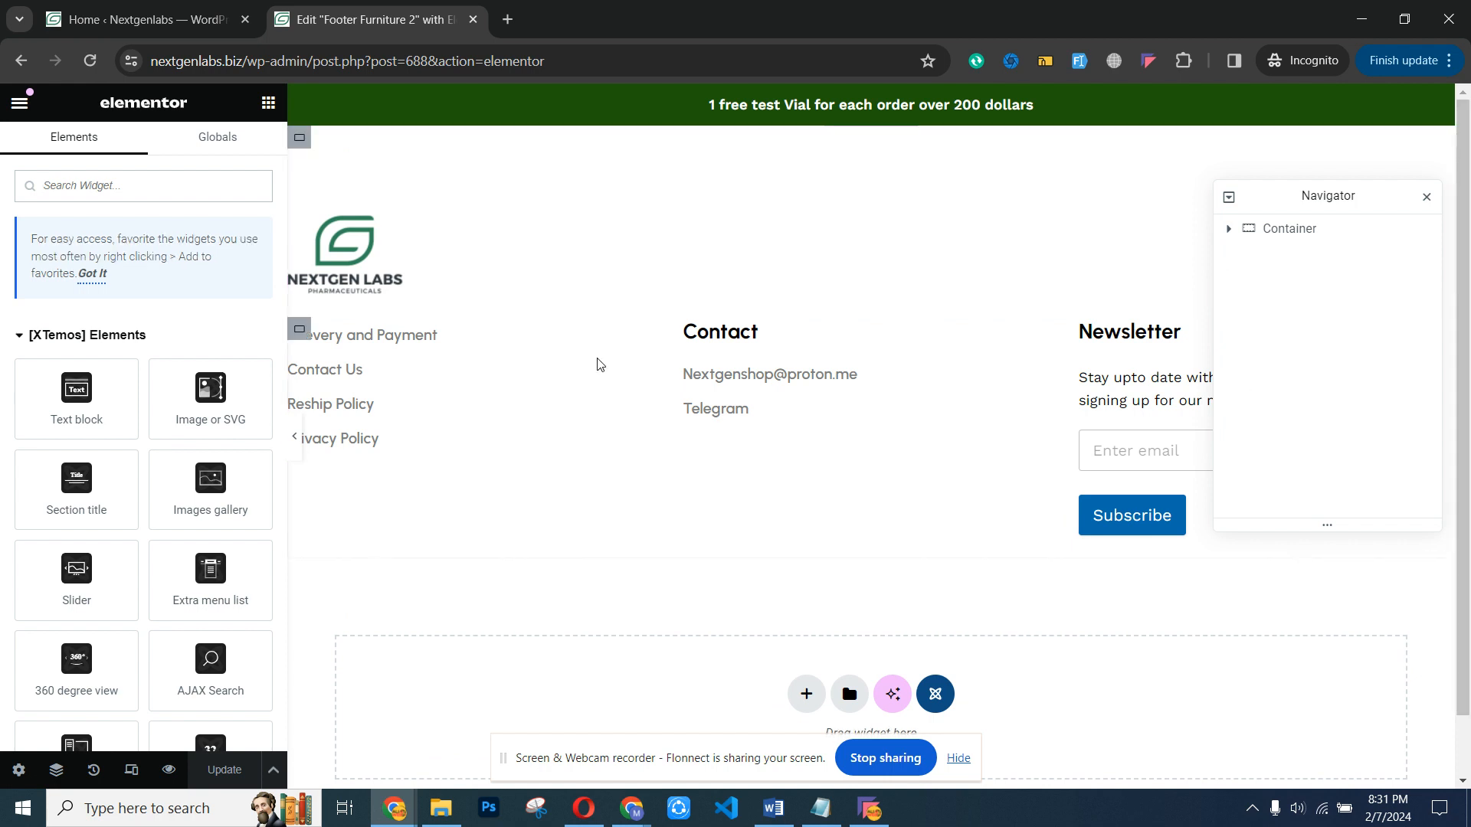
pyautogui.click(429, 348)
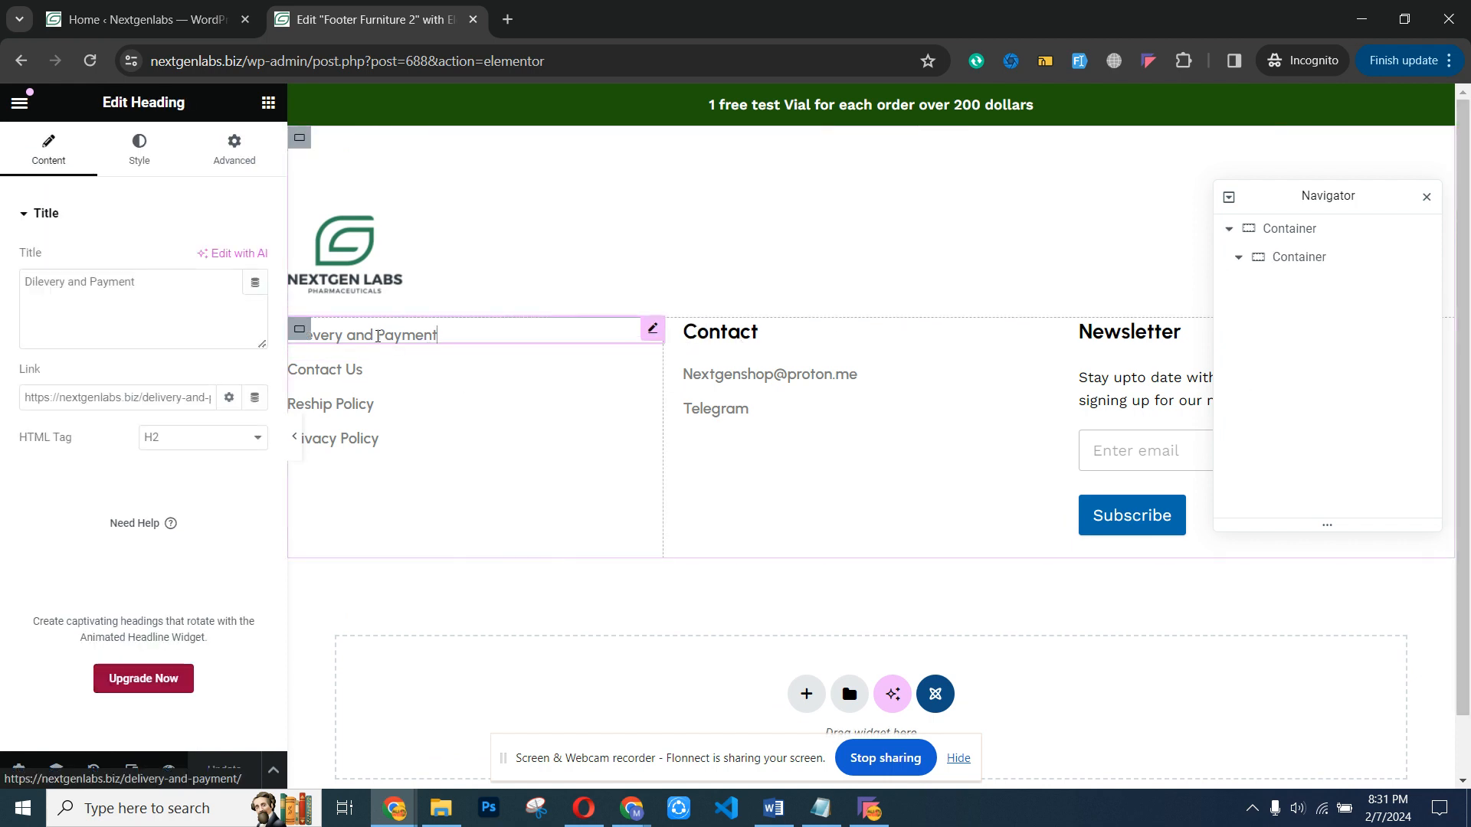
pyautogui.click(170, 298)
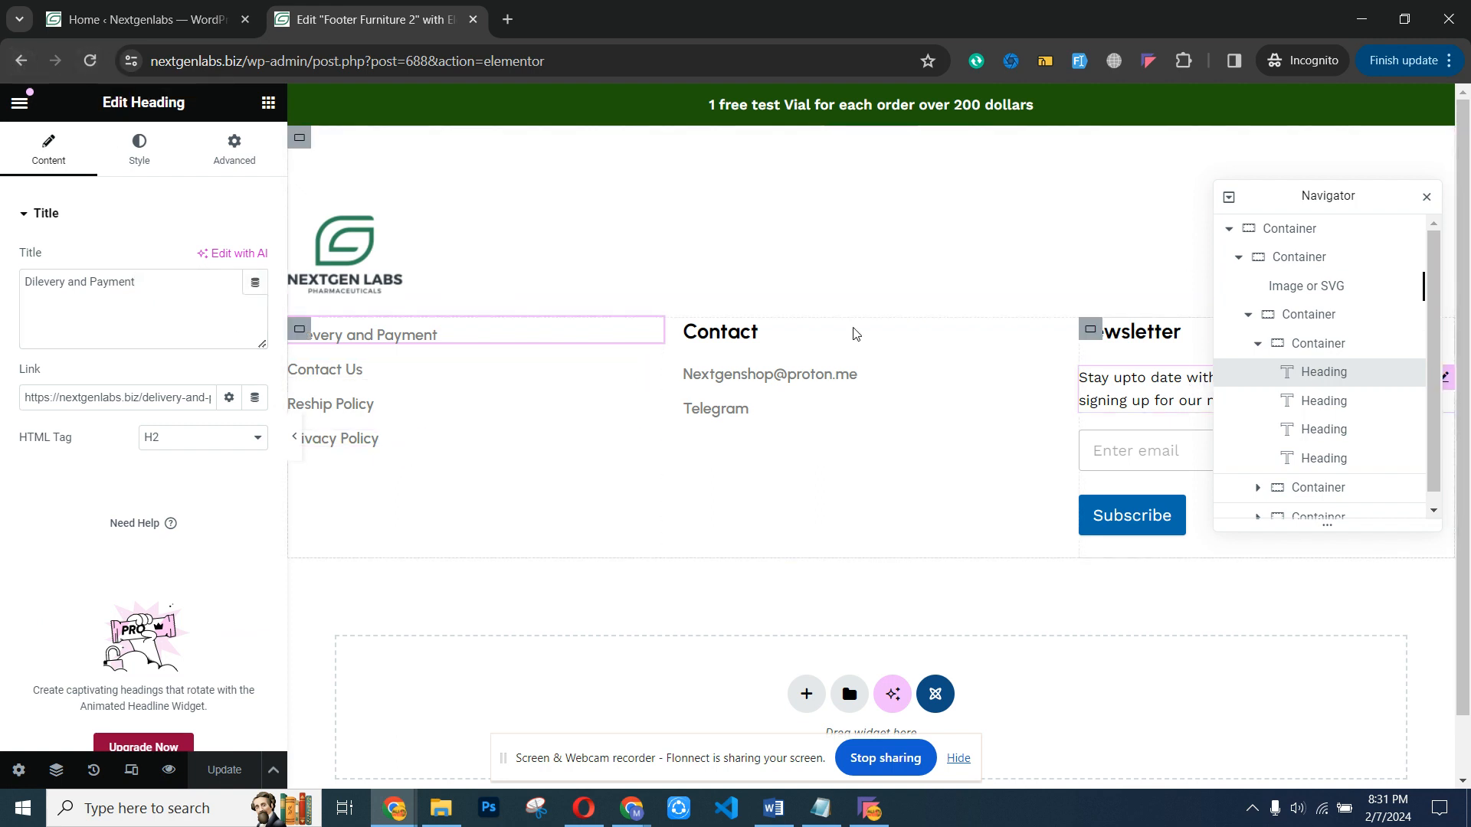
pyautogui.click(13, 64)
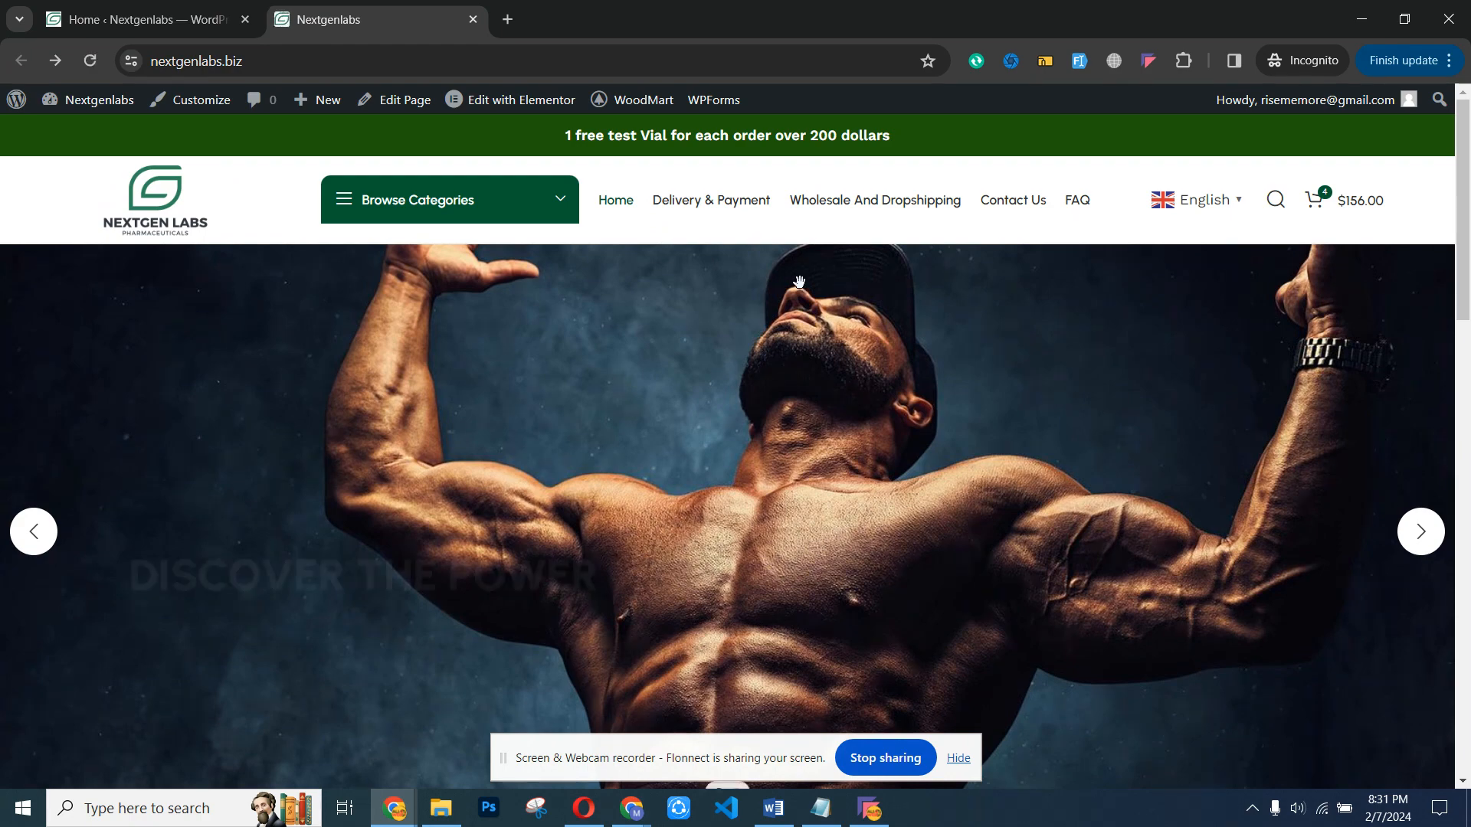
# - Open the homepage for editing in Elementor
pyautogui.scroll(-9, 988, 391)
pyautogui.scroll(8, 1008, 393)
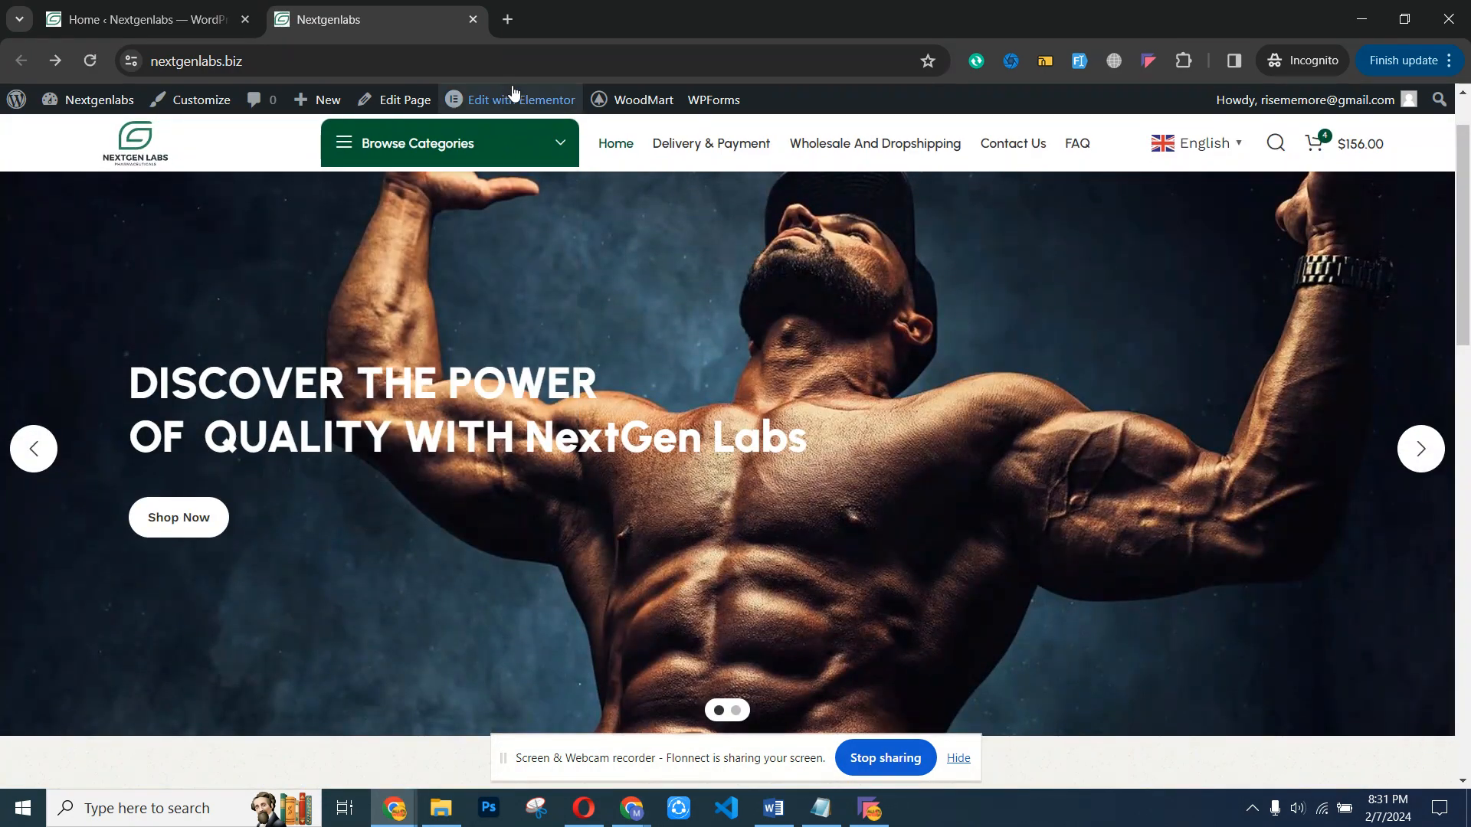
pyautogui.click(502, 103)
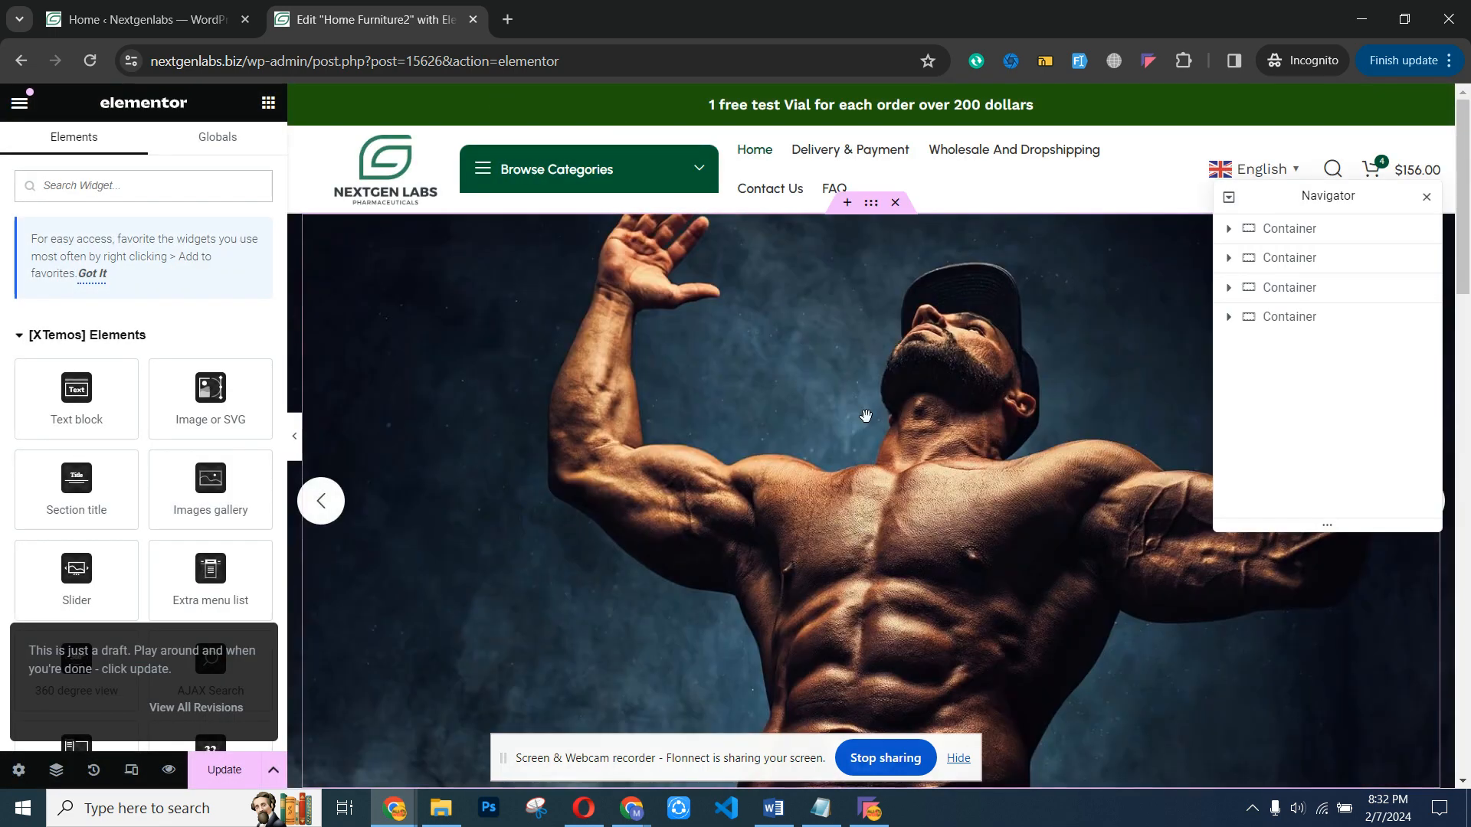
# - Examine the editable settings of the homepage's Products tabs, the SAFETY FIRST icon box and the hero slider
pyautogui.moveTo(1464, 192); pyautogui.dragTo(1469, 407)
pyautogui.scroll(1, 798, 332)
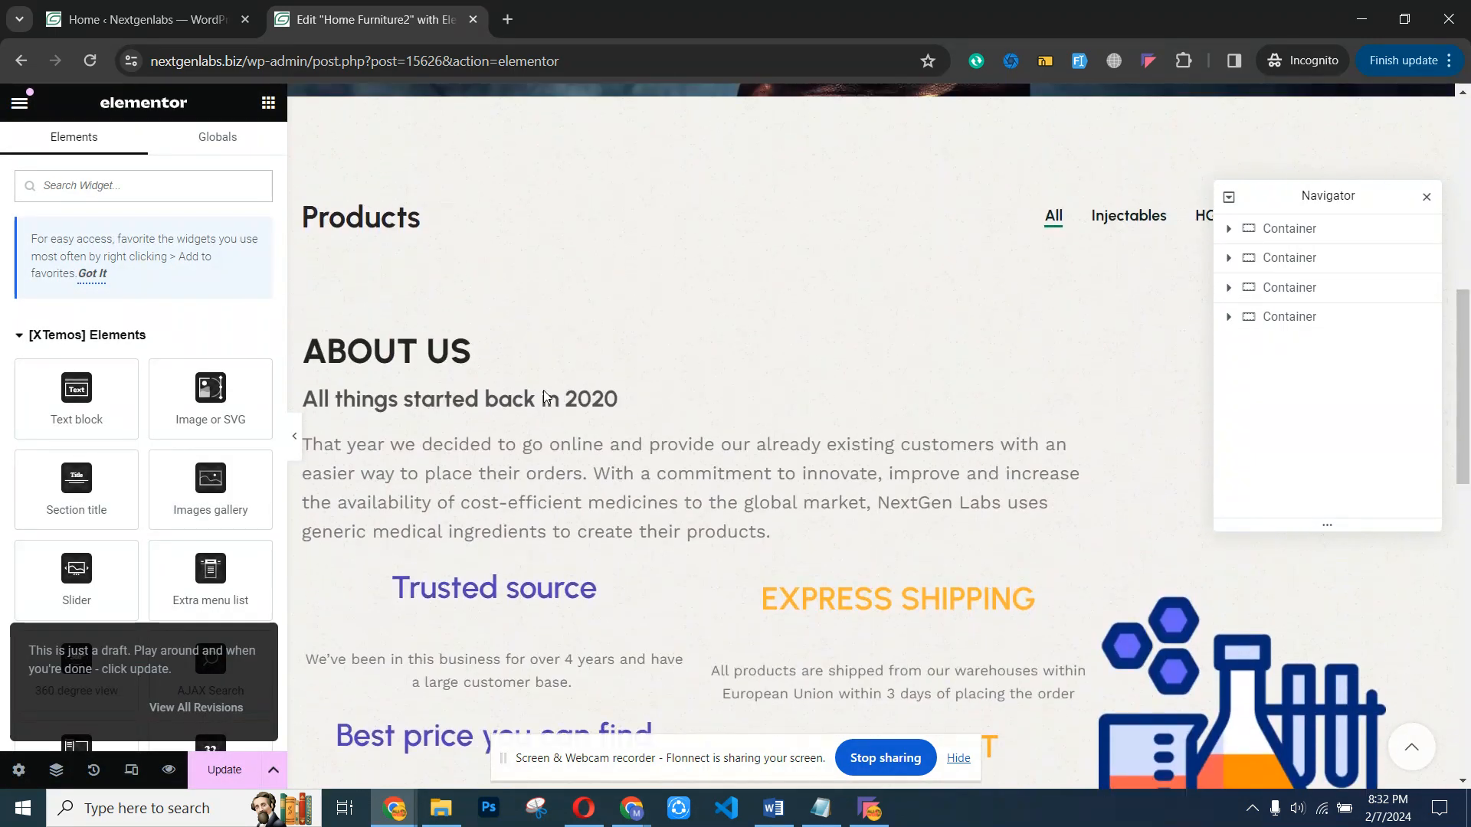
pyautogui.click(426, 225)
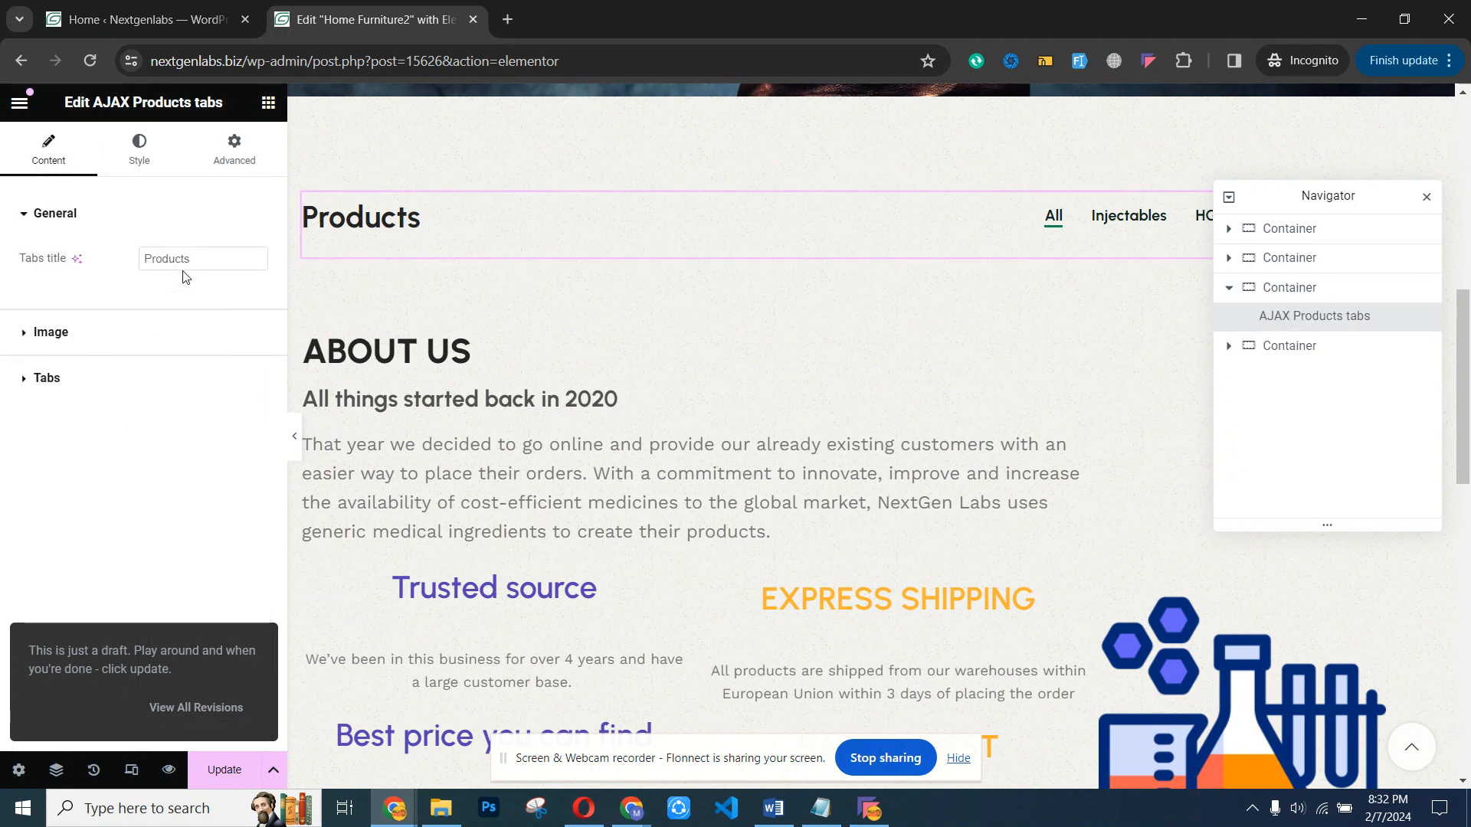
pyautogui.moveTo(1466, 442); pyautogui.dragTo(1466, 462)
pyautogui.scroll(-6, 1467, 462)
pyautogui.scroll(2, 876, 419)
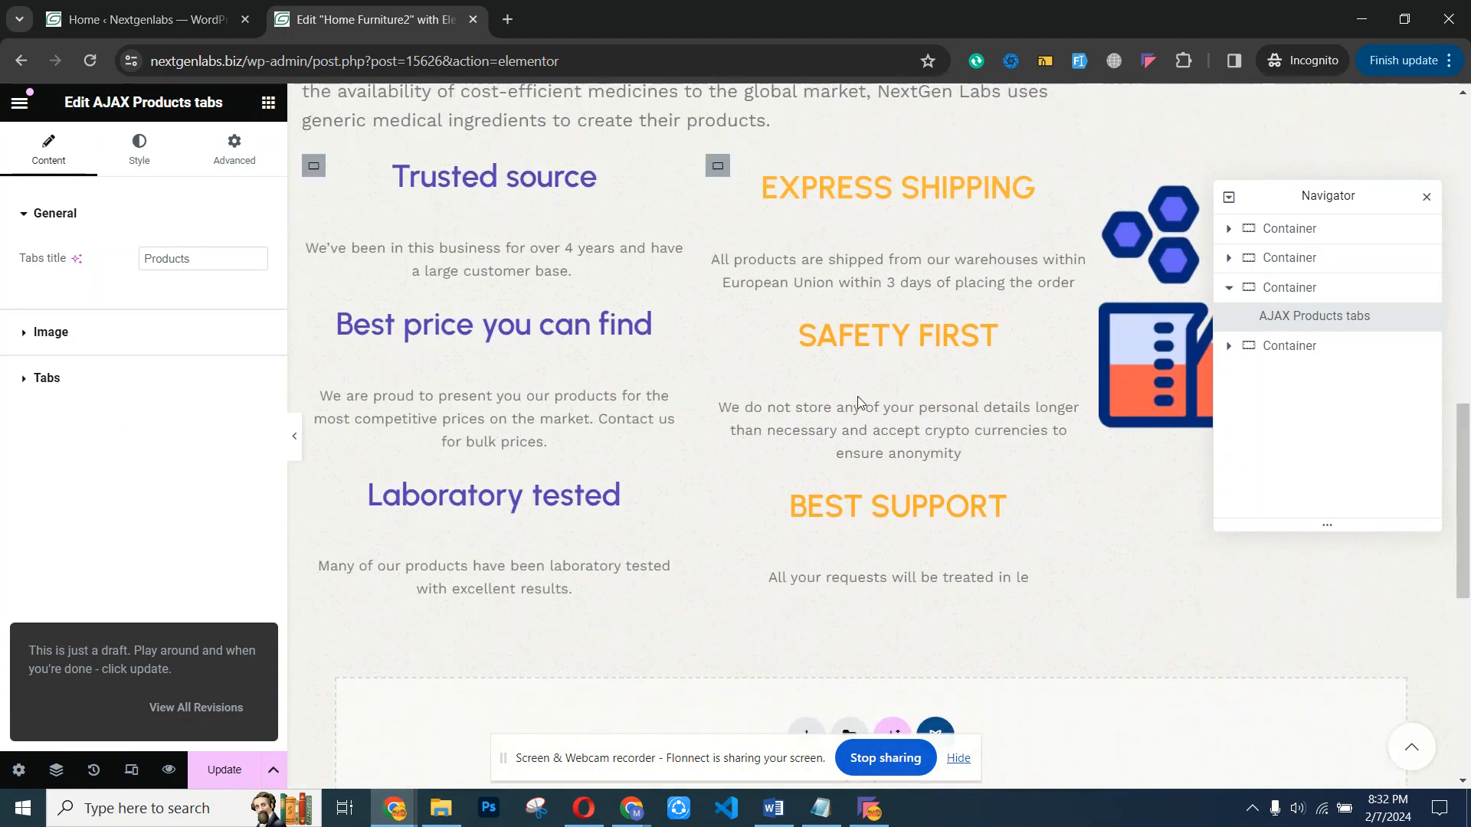
pyautogui.click(957, 328)
pyautogui.scroll(12, 1450, 233)
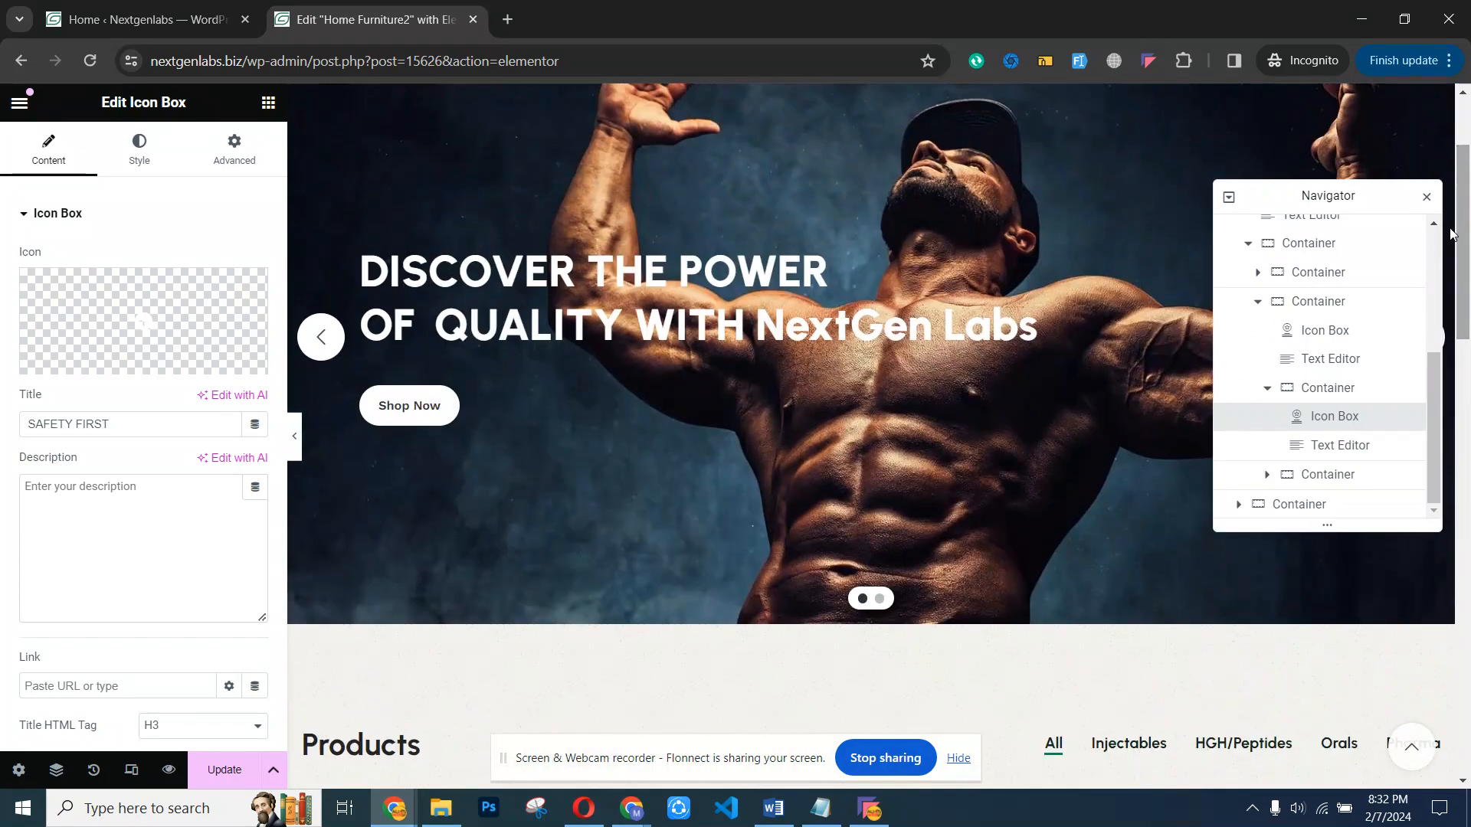
pyautogui.click(716, 296)
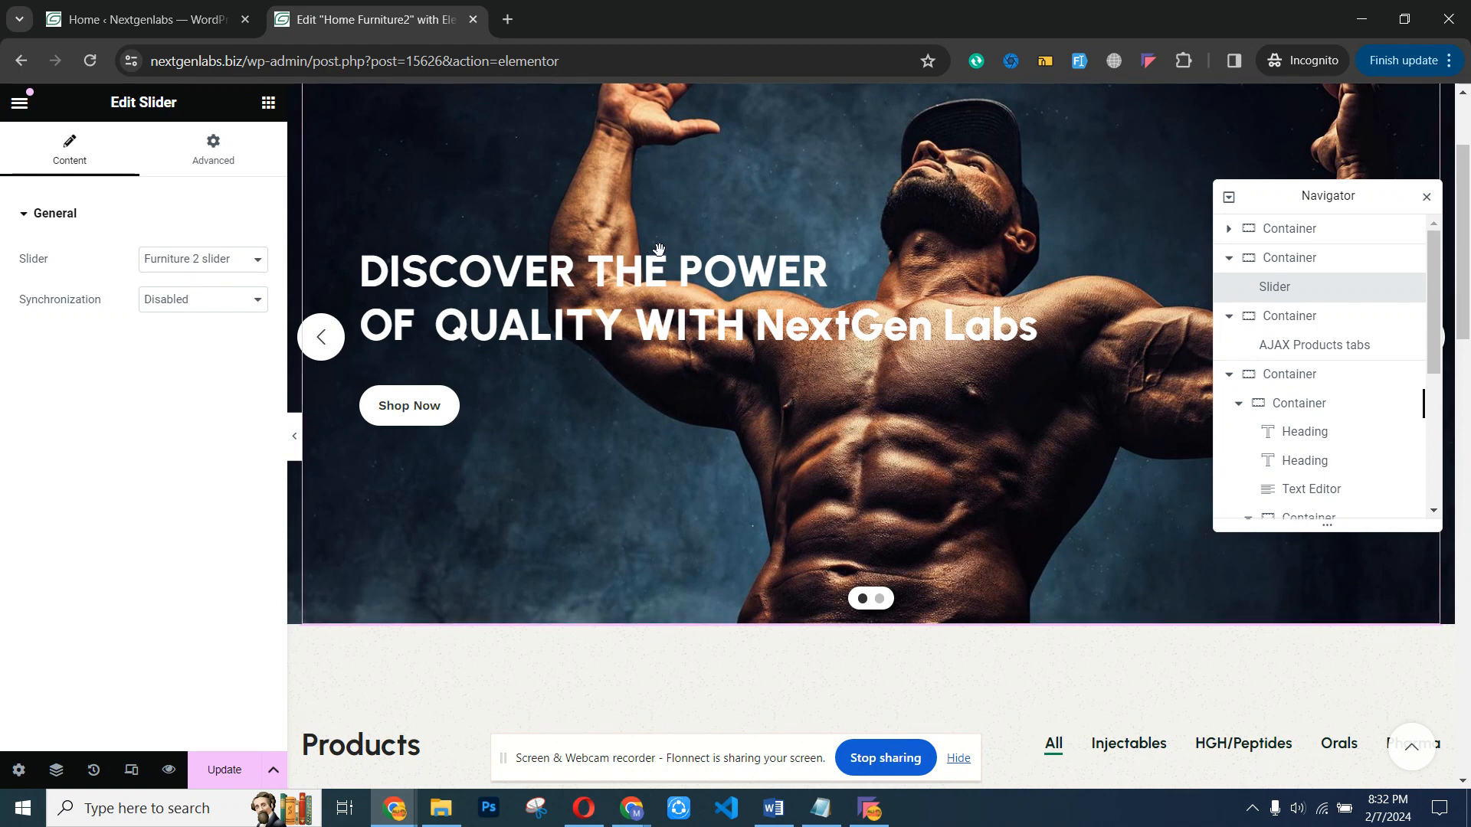
# - Open the All tab's query settings in the AJAX Products tabs widget, ready to enter products under Include only
pyautogui.scroll(-2, 1467, 292)
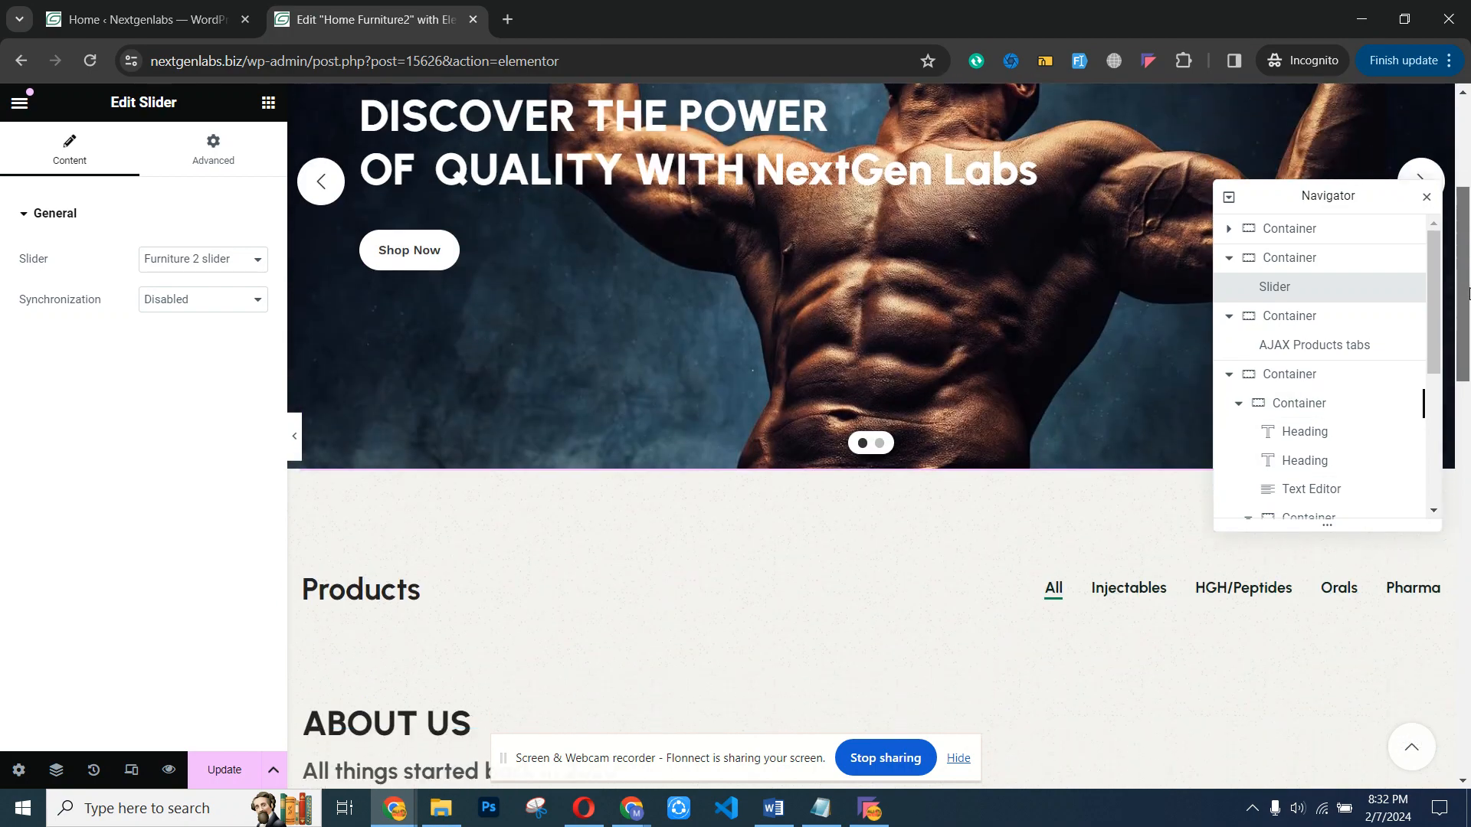
pyautogui.scroll(-5, 1468, 292)
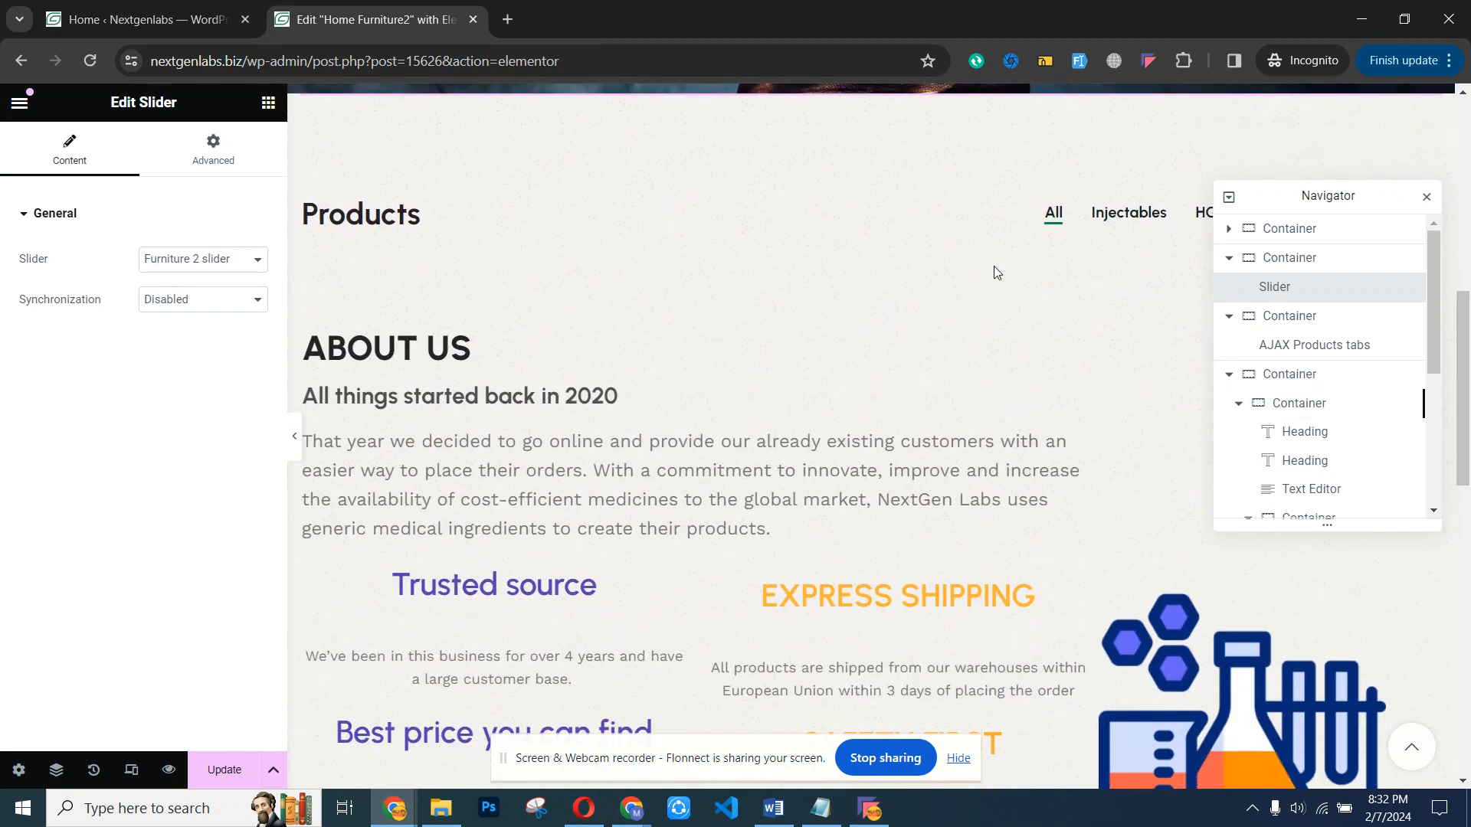
pyautogui.click(1053, 215)
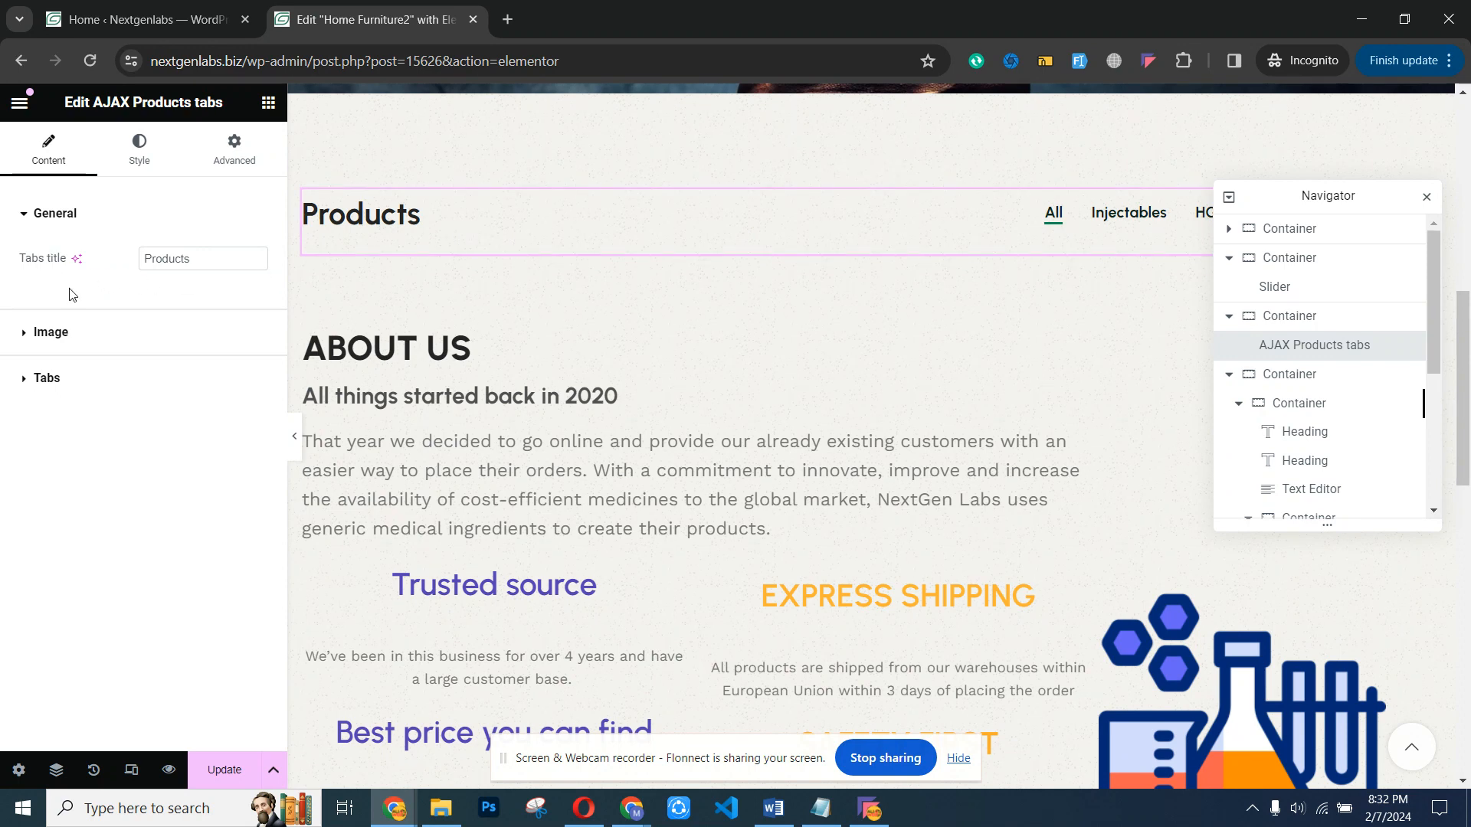
pyautogui.click(25, 347)
pyautogui.click(19, 272)
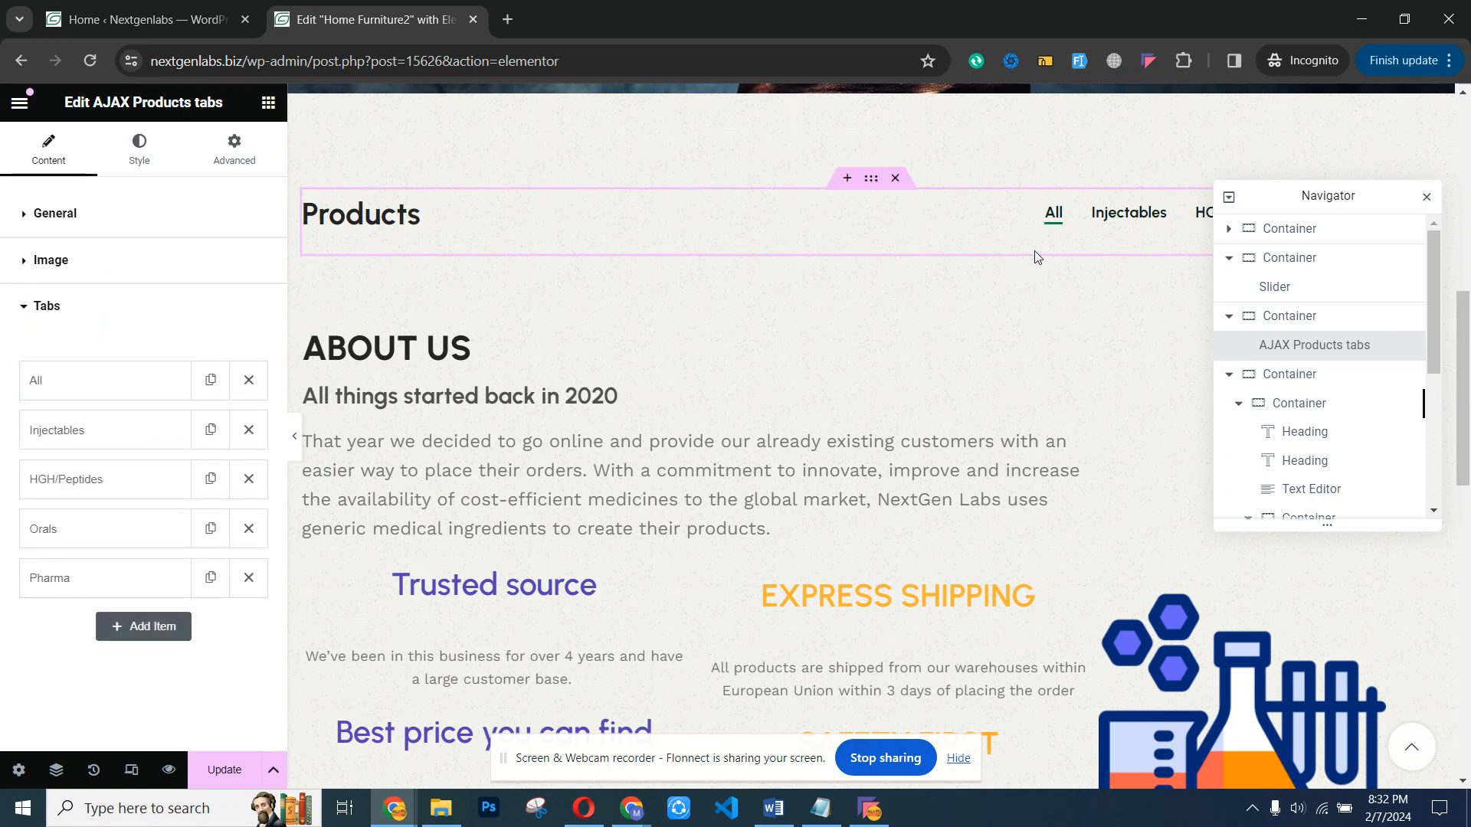
pyautogui.click(46, 382)
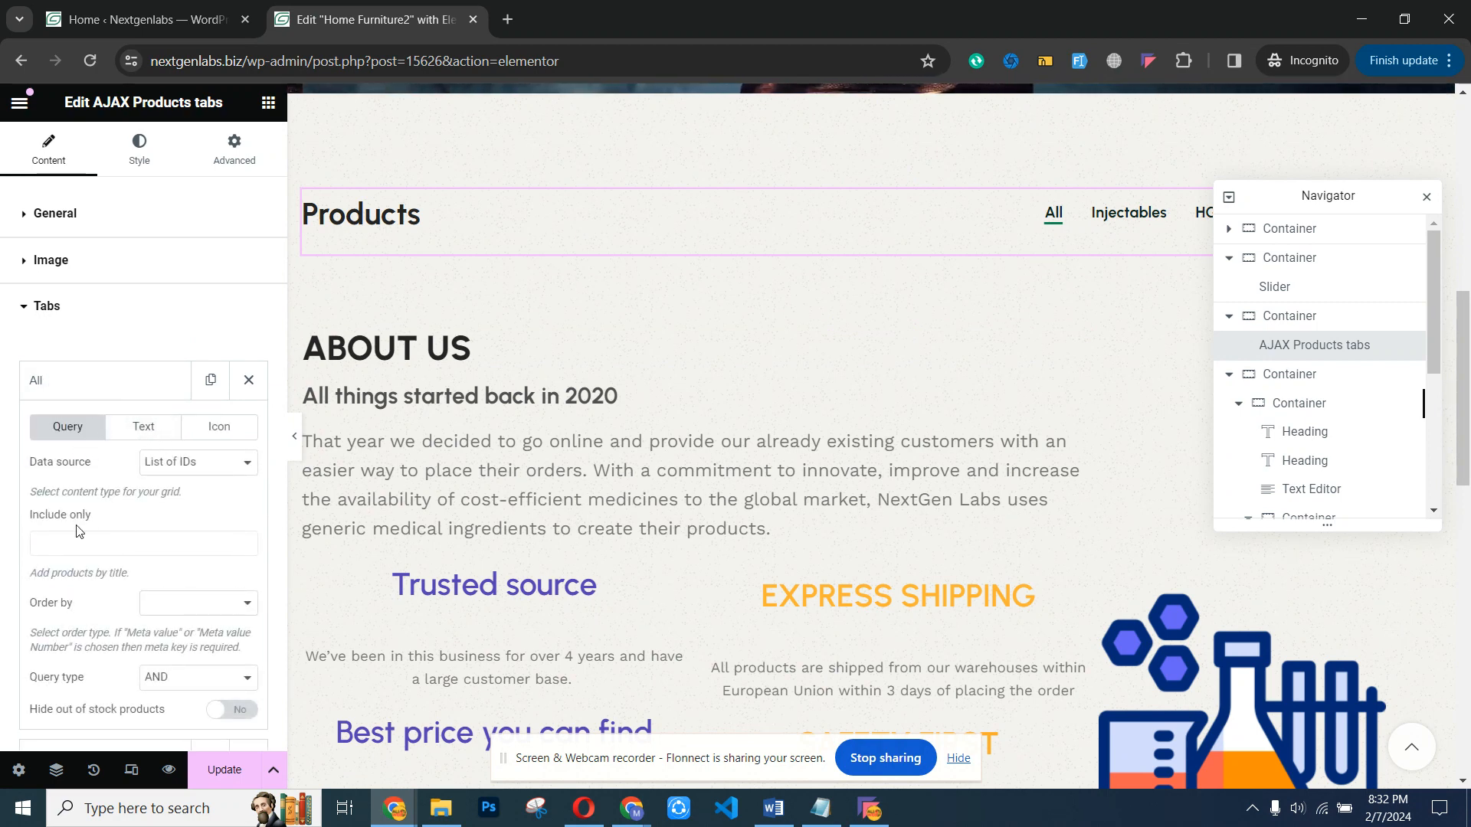
pyautogui.click(63, 546)
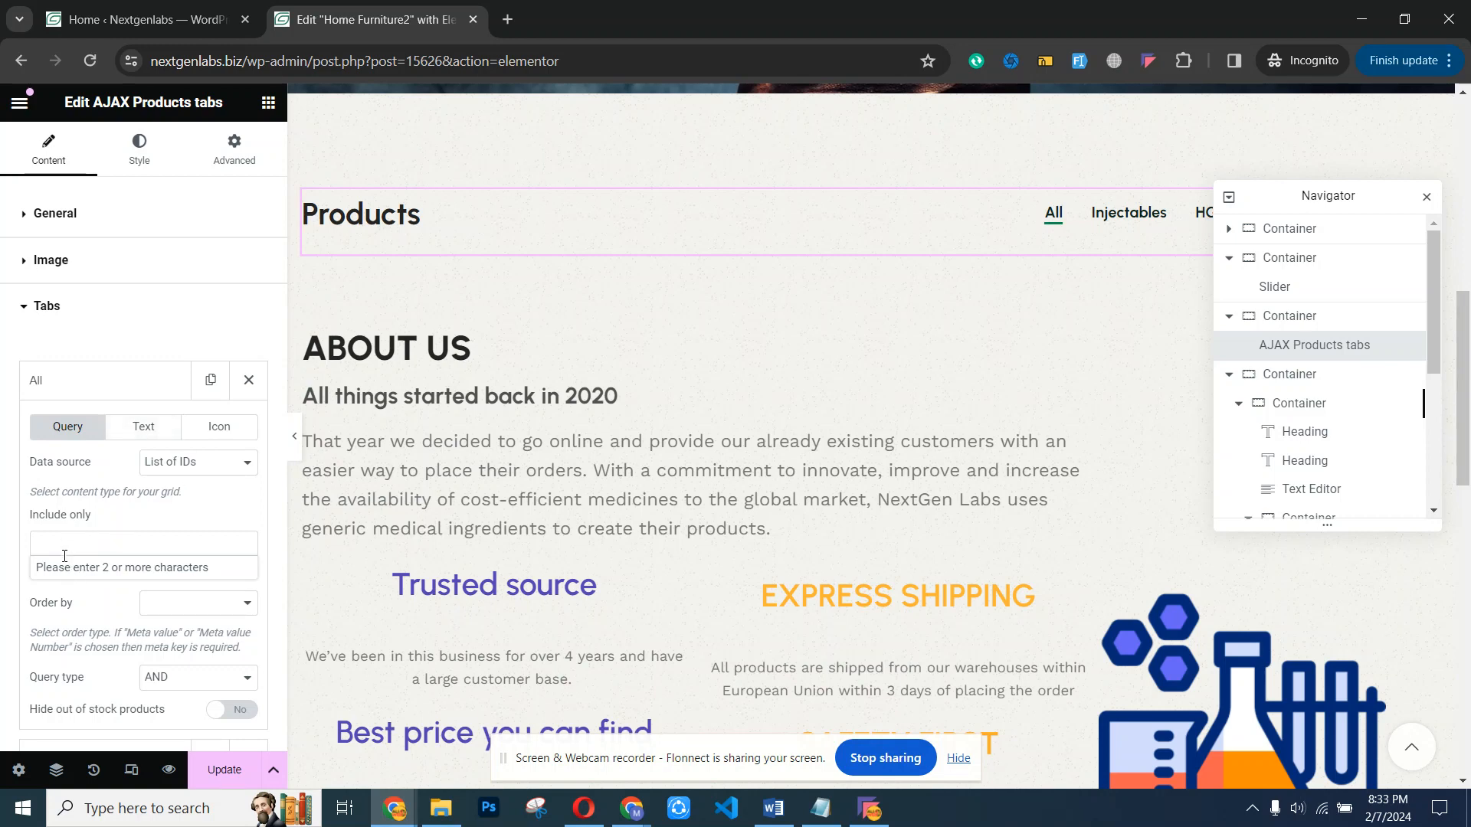
# - Look up the store's product name in the WordPress All Products list and return to the Elementor page editor
pyautogui.click(135, 18)
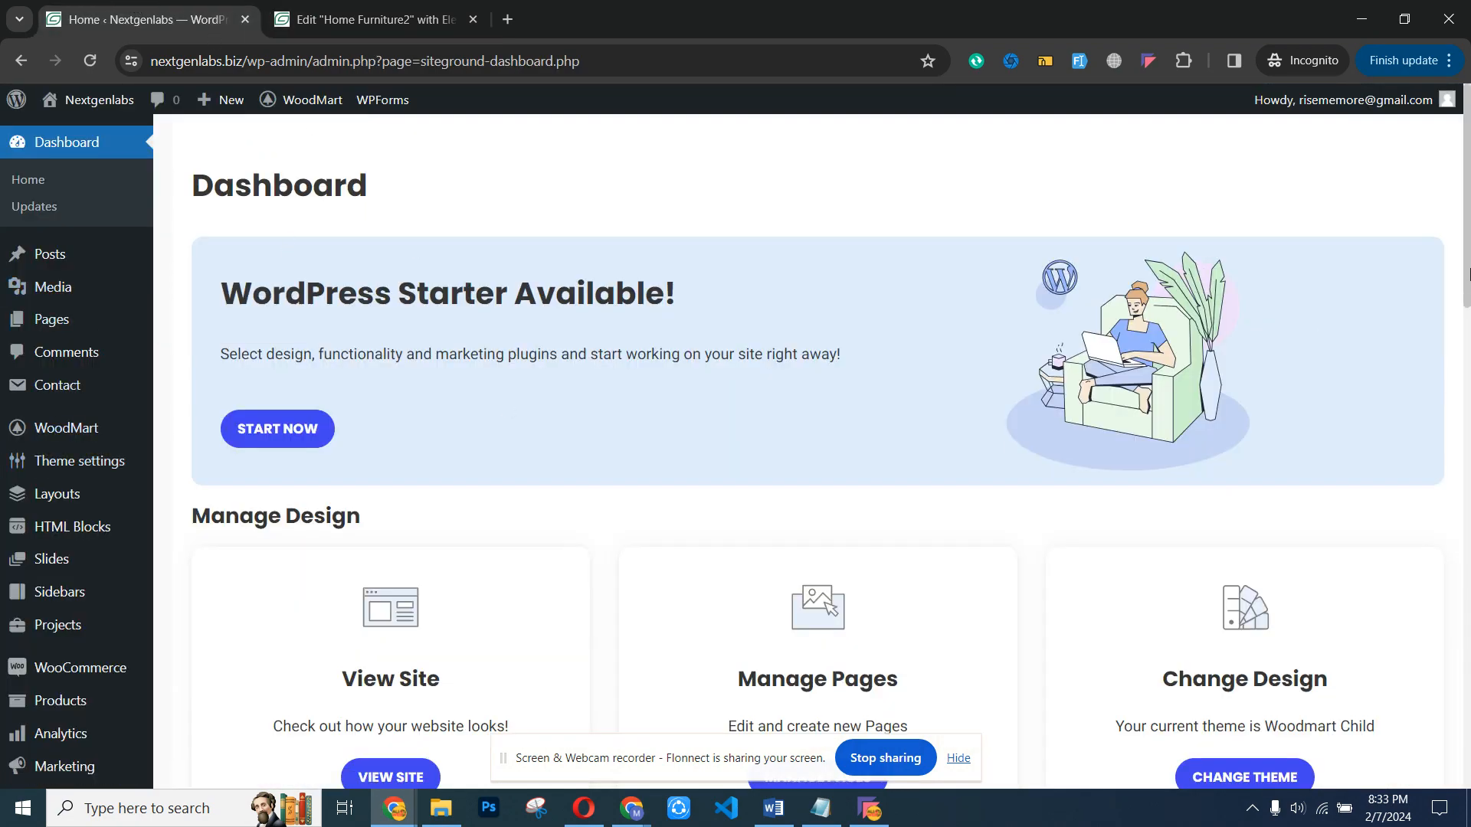
pyautogui.scroll(-9, 1468, 272)
pyautogui.moveTo(85, 318)
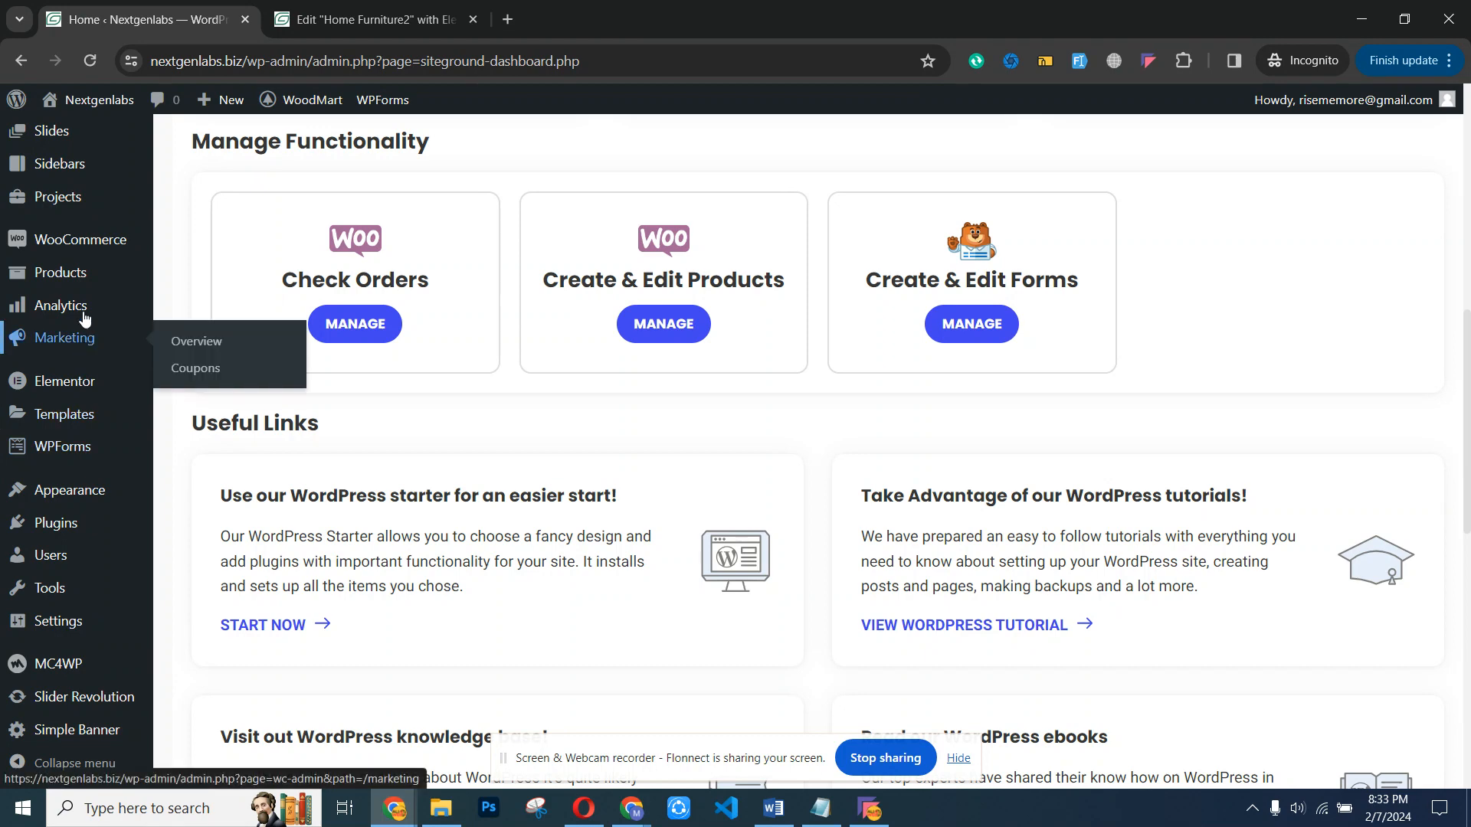
pyautogui.click(178, 275)
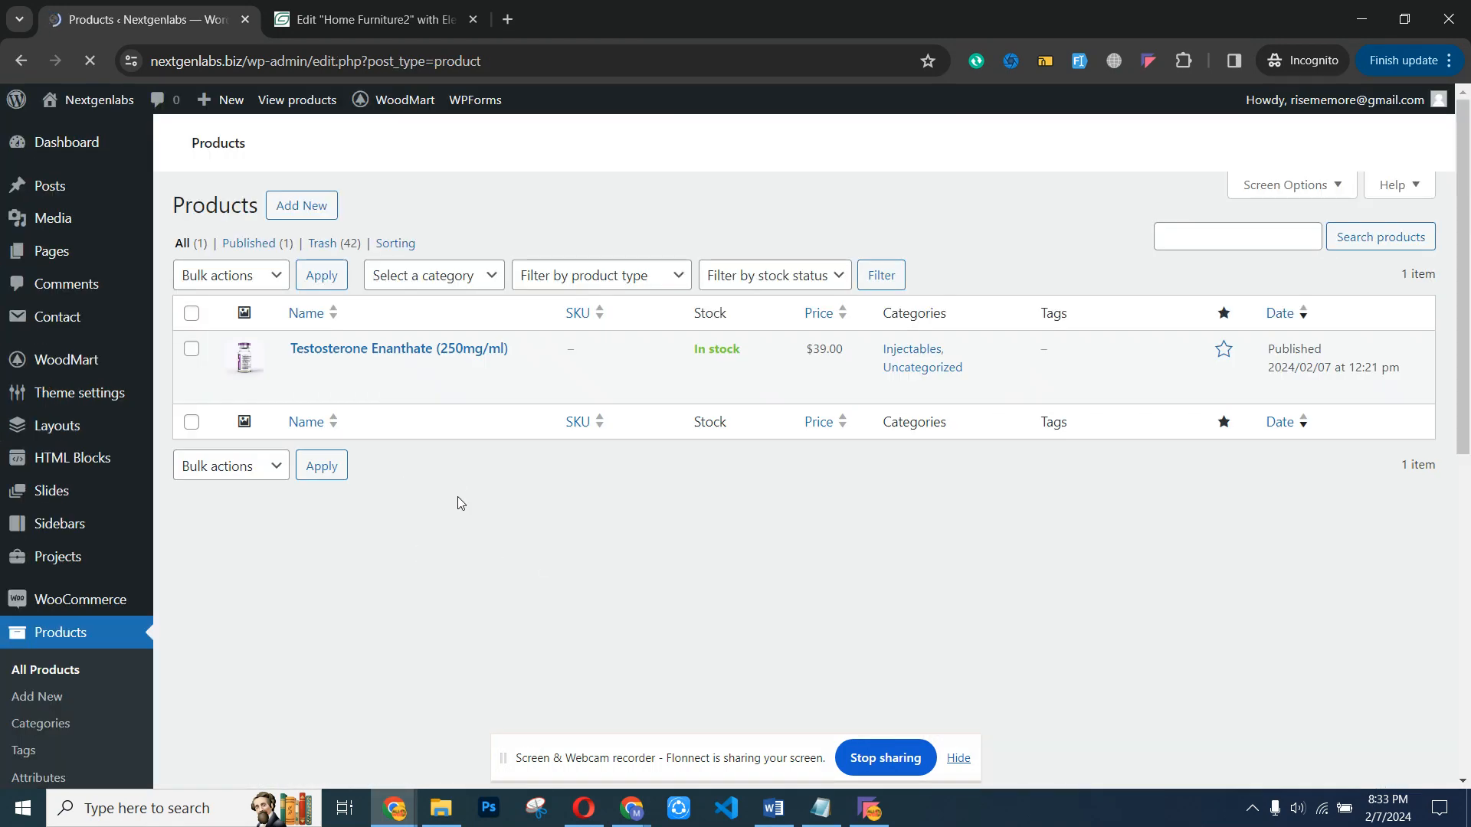
pyautogui.moveTo(316, 372)
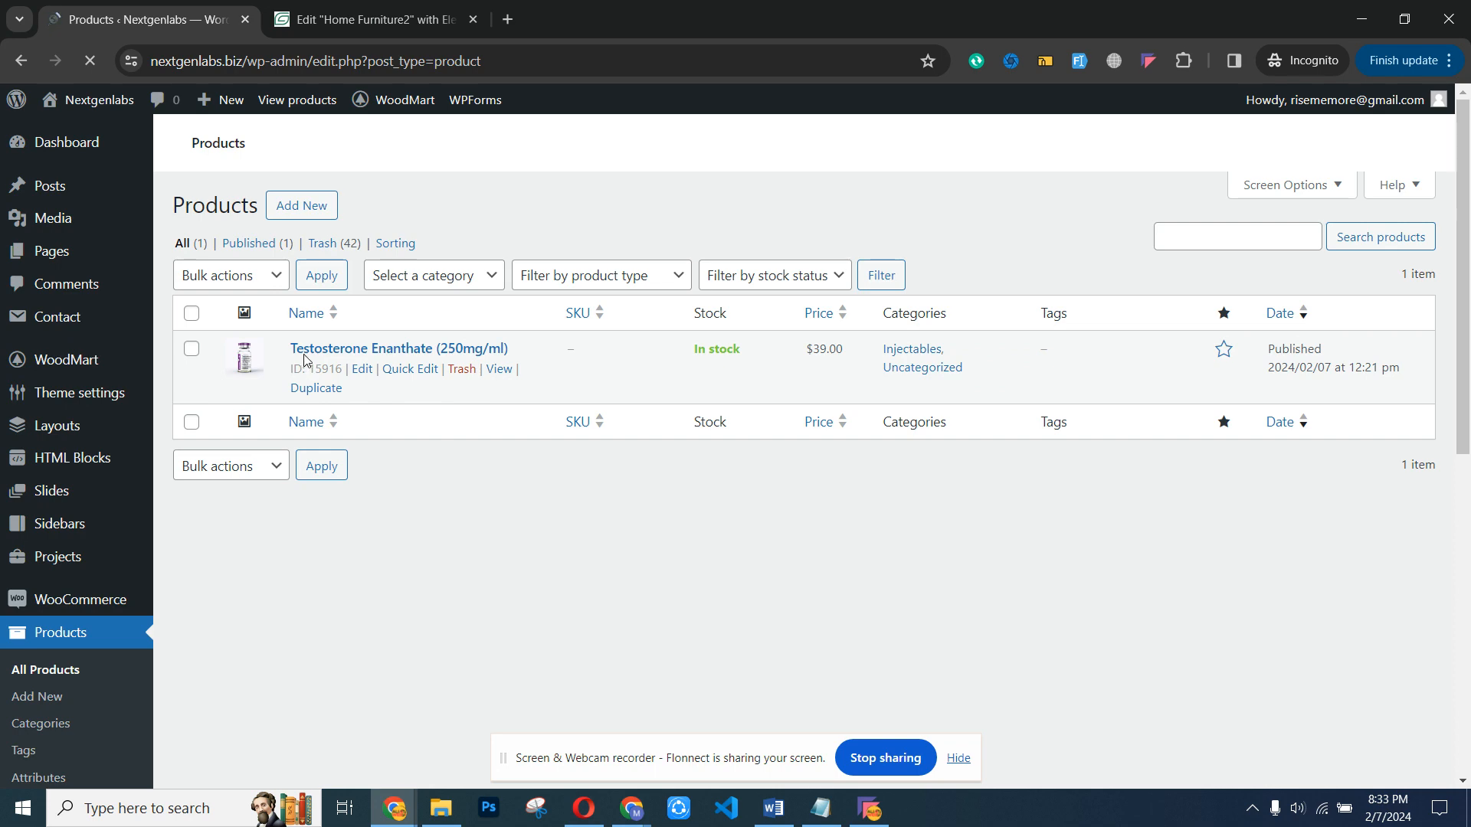
pyautogui.click(368, 20)
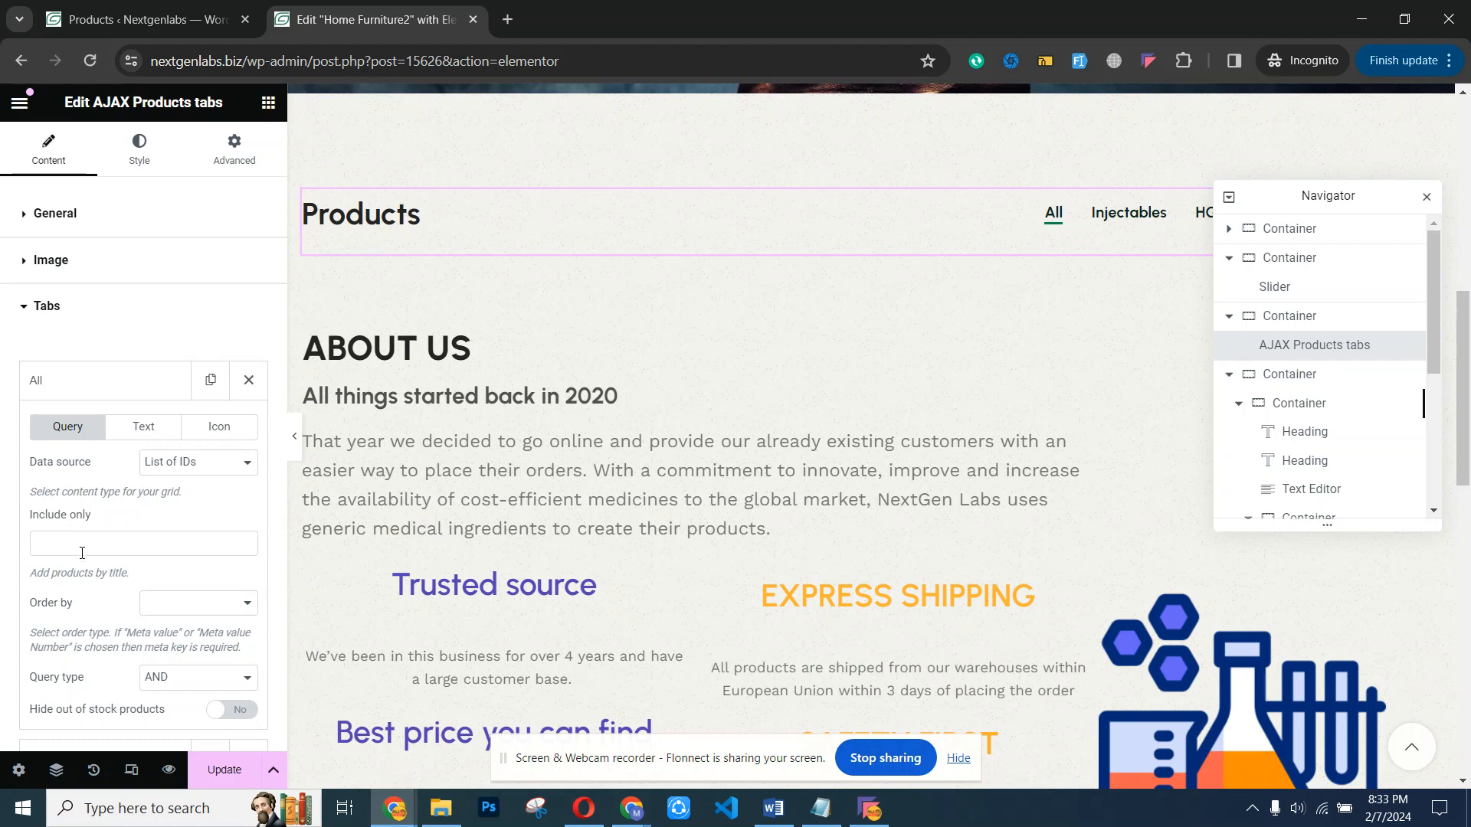
# - Include the product Testosterone Enanthate (250mg/ml) in the All tab's product list and collapse the tab's settings
pyautogui.click(82, 548)
pyautogui.write('test')
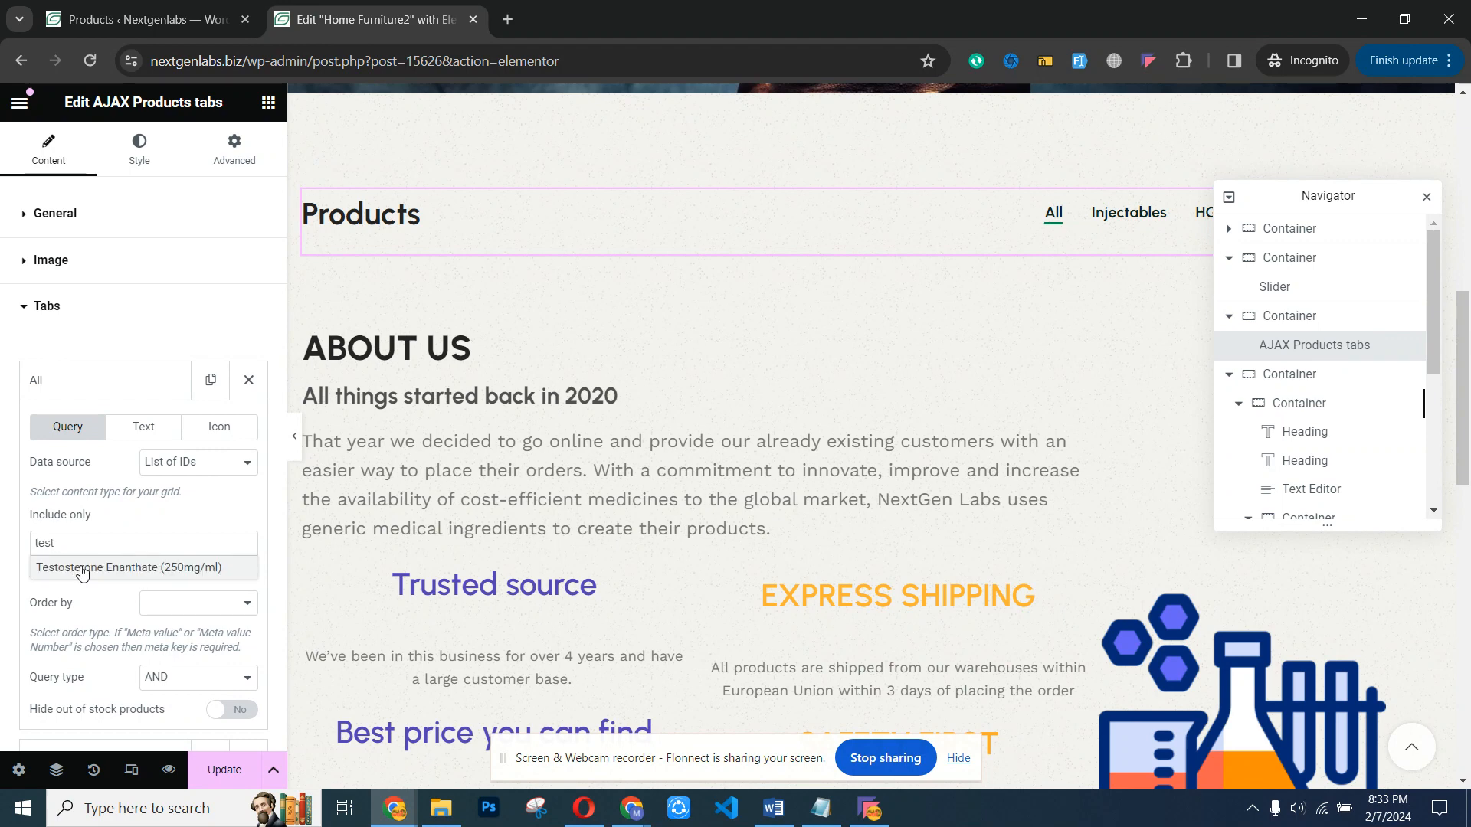
pyautogui.click(102, 568)
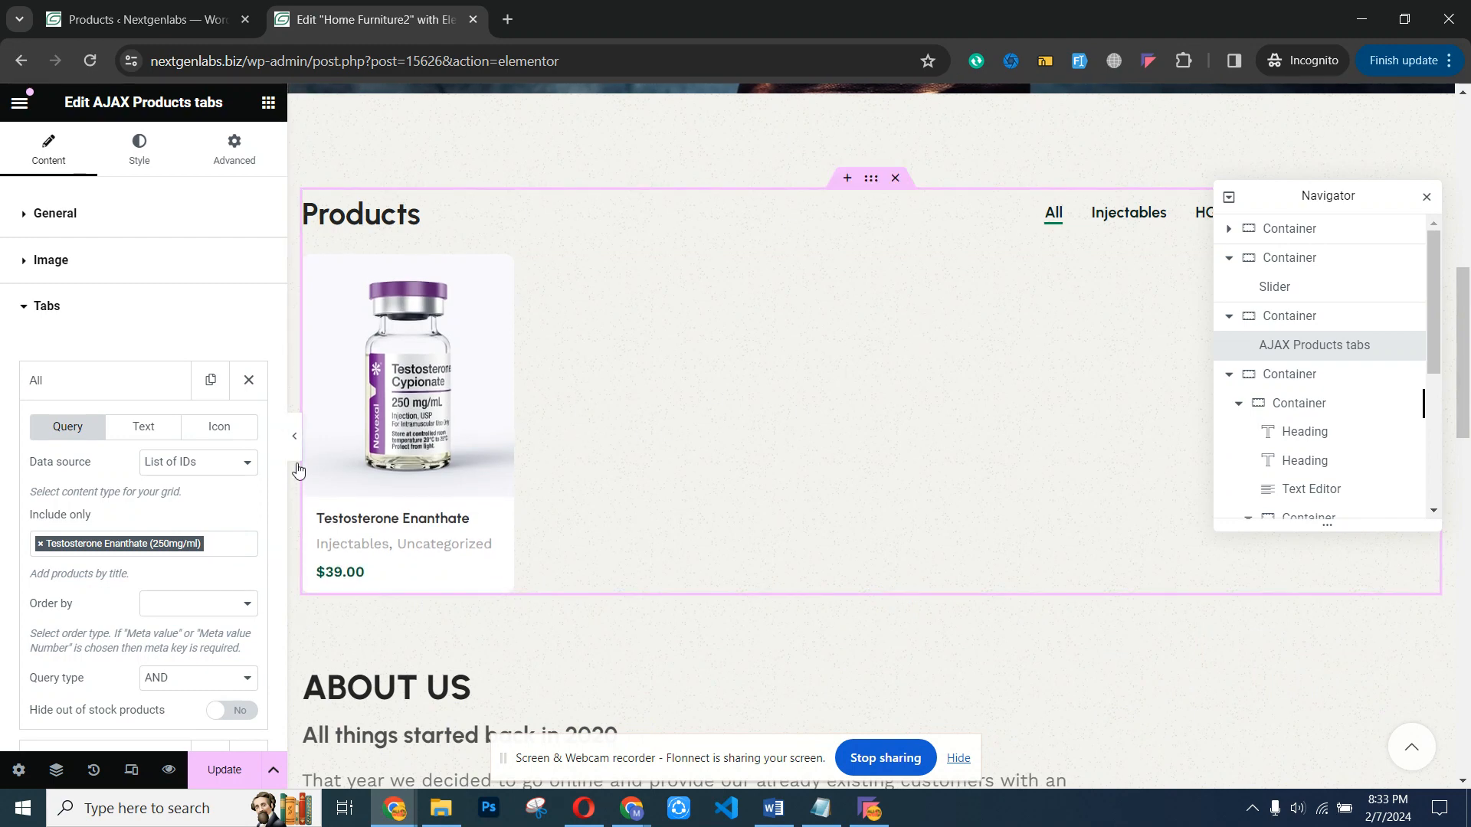
pyautogui.click(105, 383)
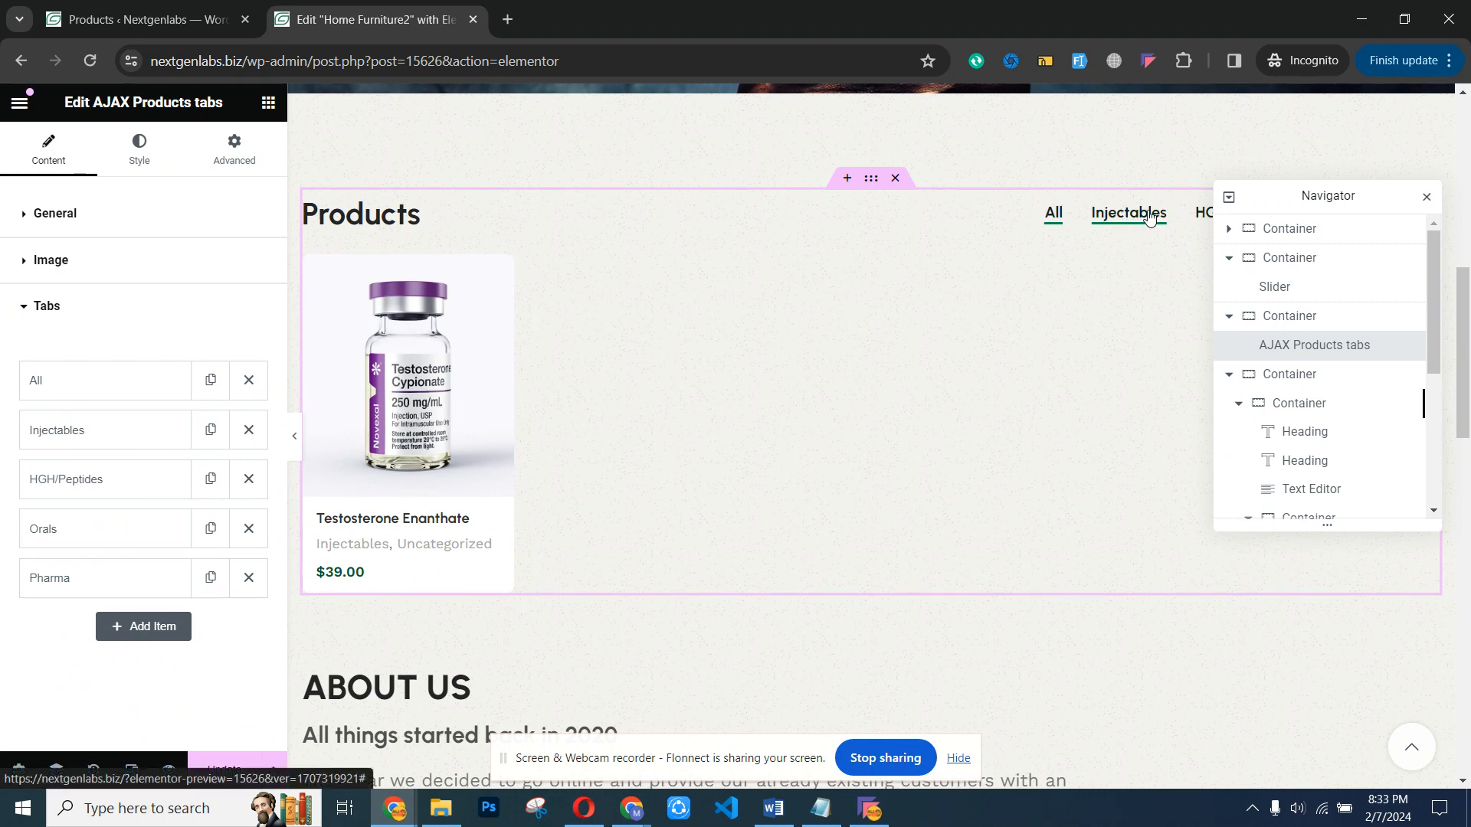
# - Check the Injectables tab's category query and update the homepage
pyautogui.click(67, 434)
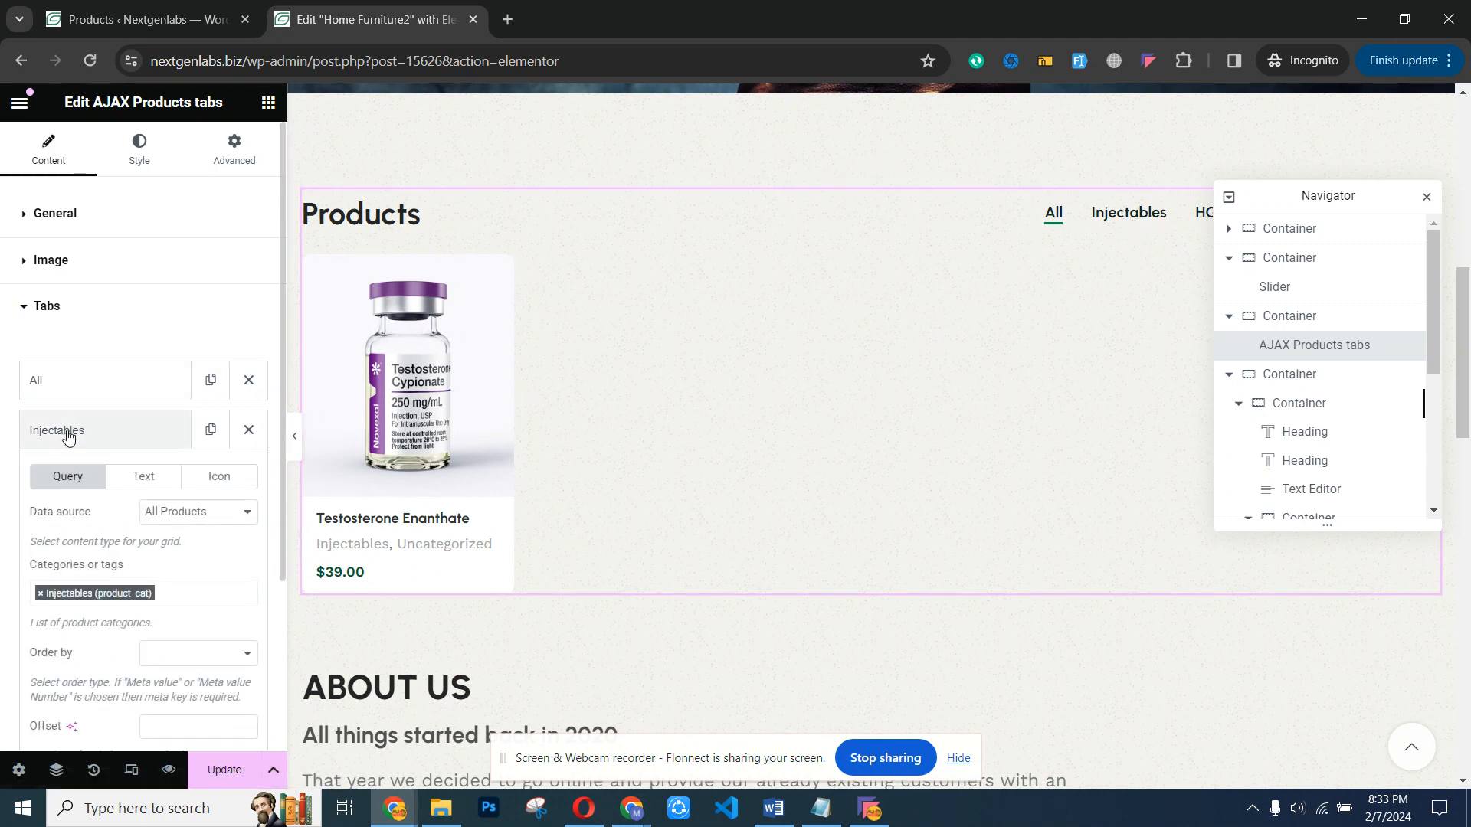
pyautogui.click(200, 591)
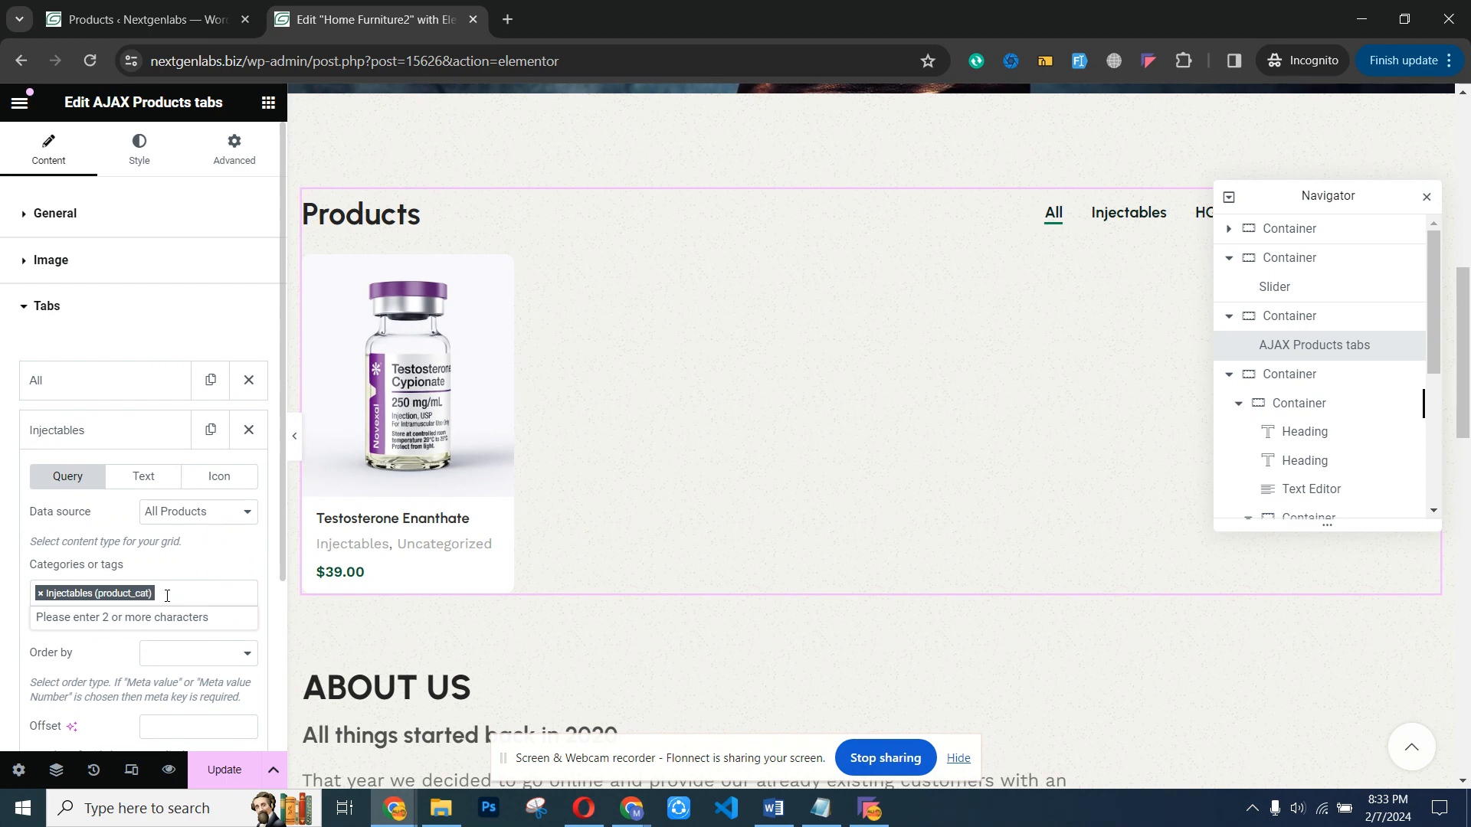
pyautogui.click(208, 770)
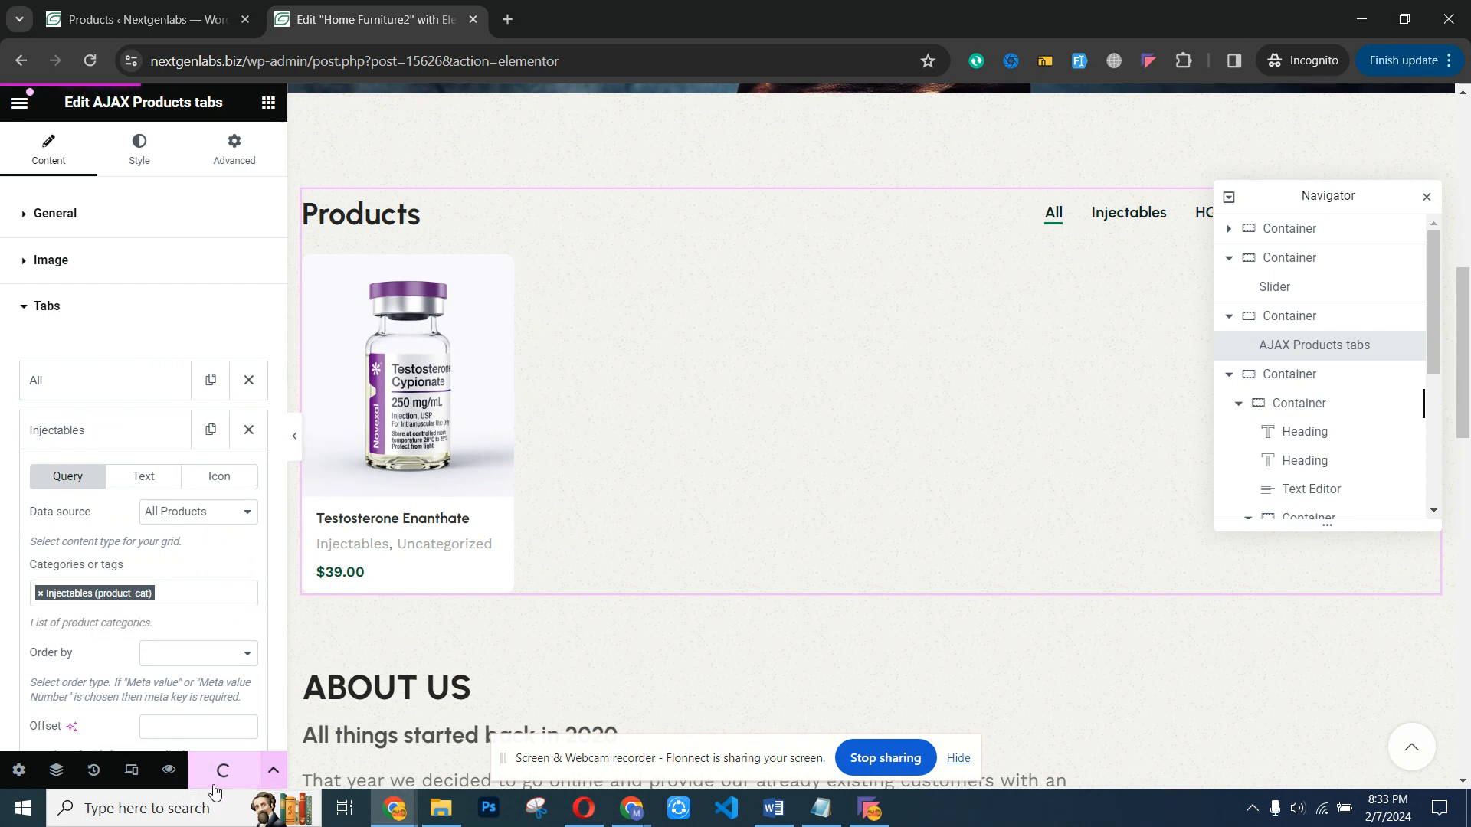
# - Copy the site's base address from the Elementor page and open nextgenlabs.biz in a new browser tab to view the live homepage
pyautogui.moveTo(1462, 360); pyautogui.dragTo(1462, 200)
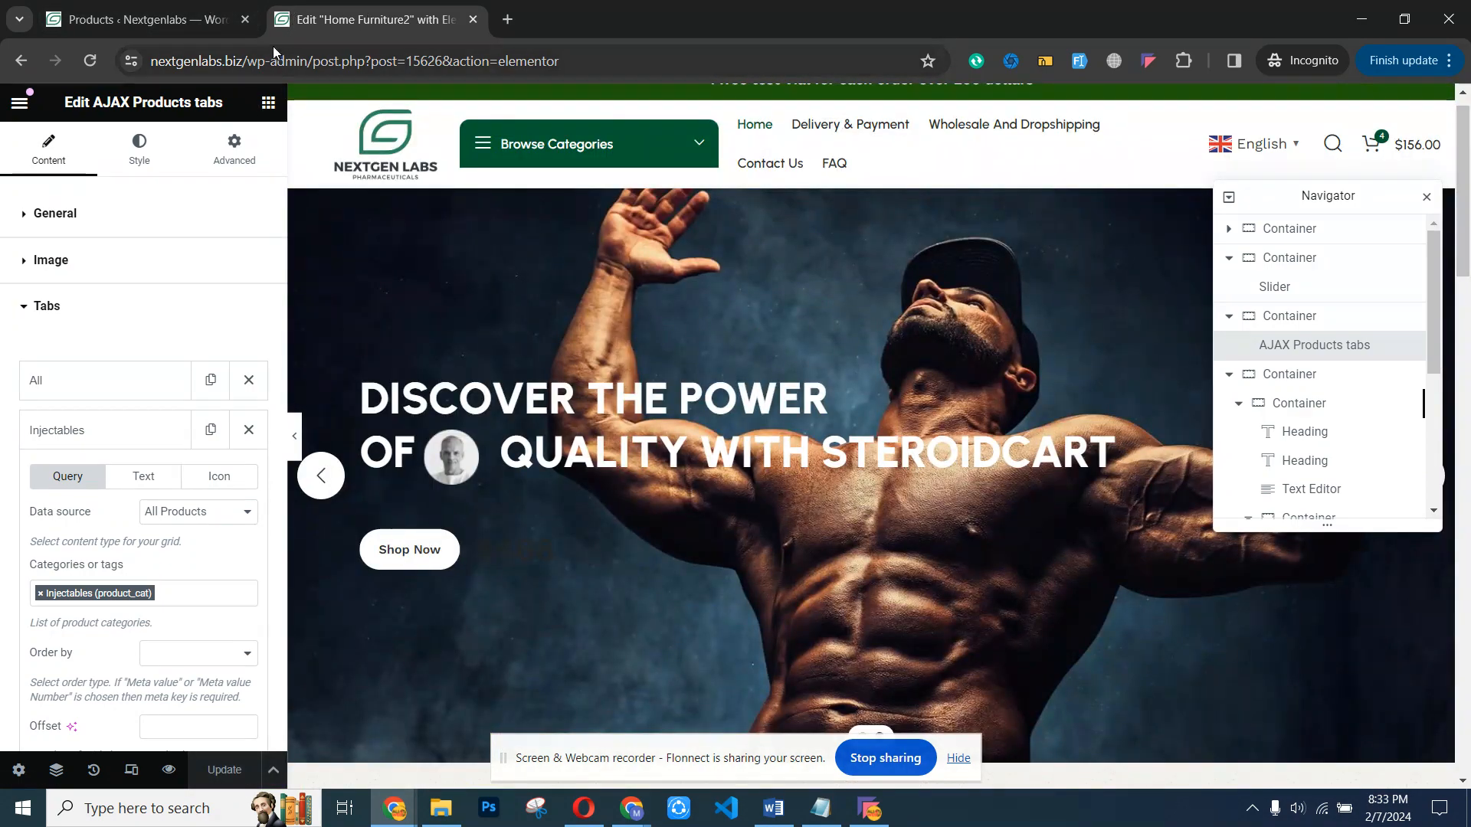
pyautogui.moveTo(243, 61); pyautogui.dragTo(126, 69)
pyautogui.hotkey('ctrl', 'c')
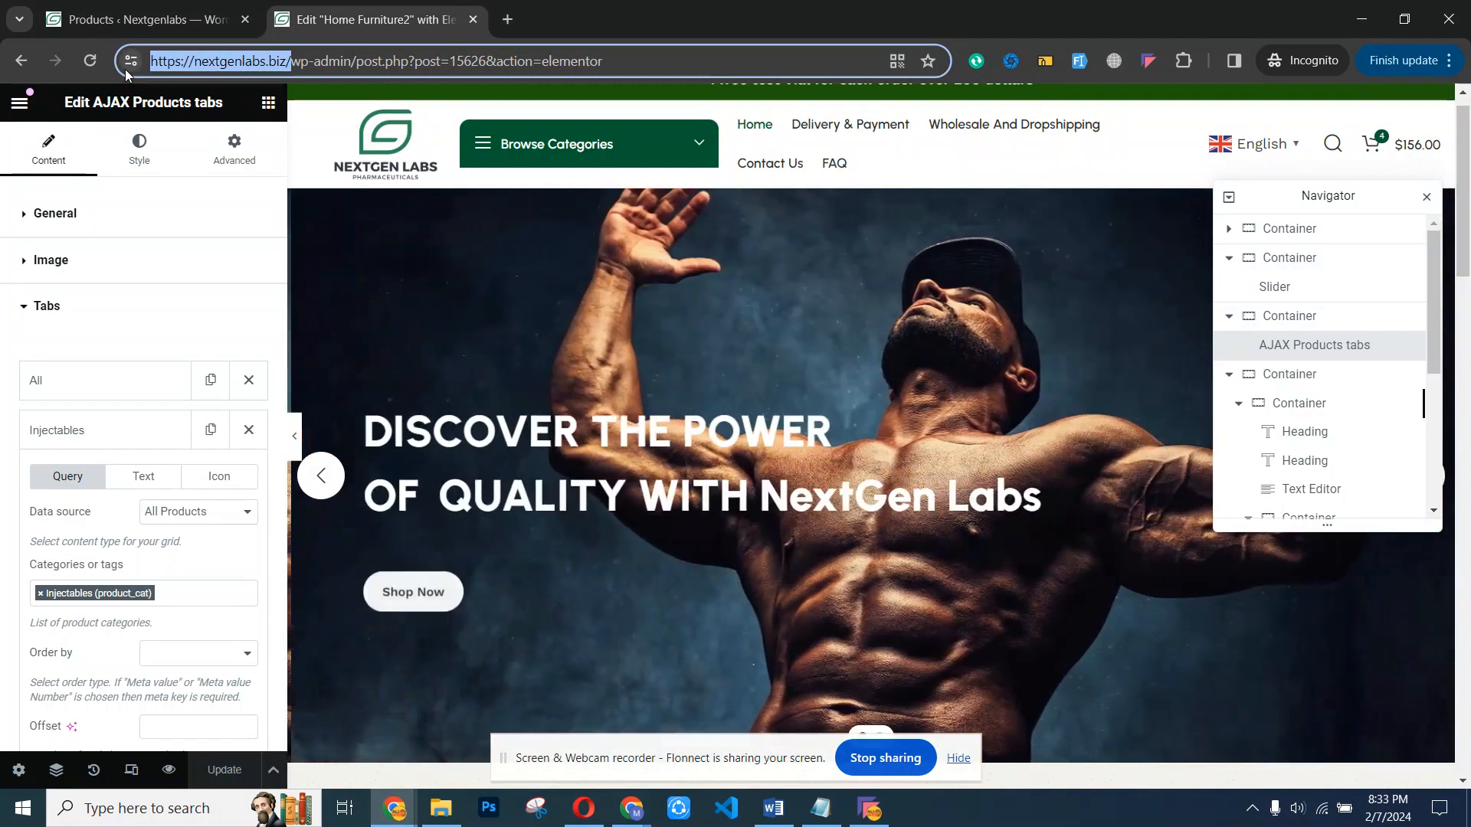
pyautogui.click(508, 21)
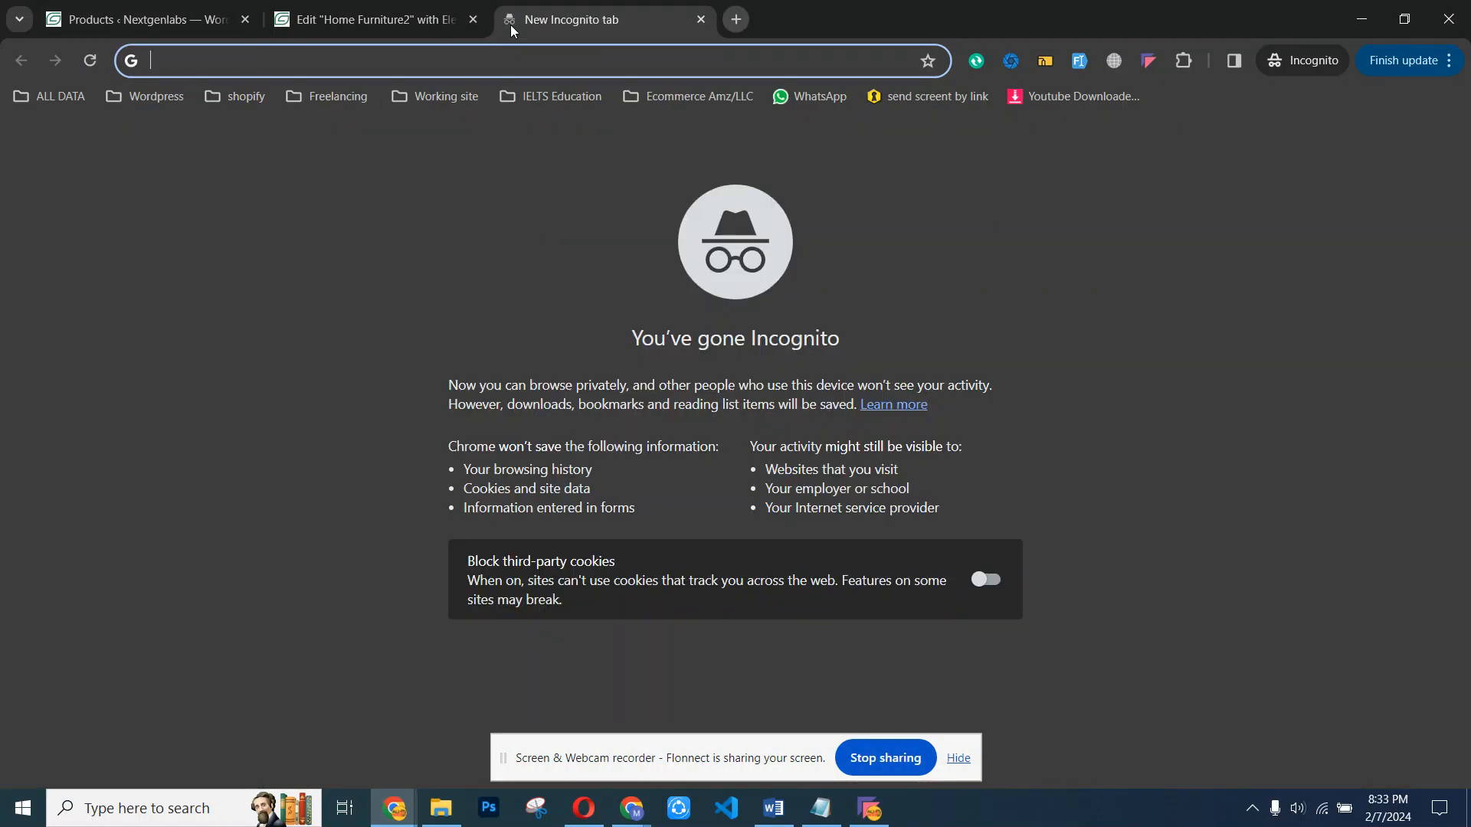
pyautogui.hotkey('ctrl', 'v')
pyautogui.press('Return')
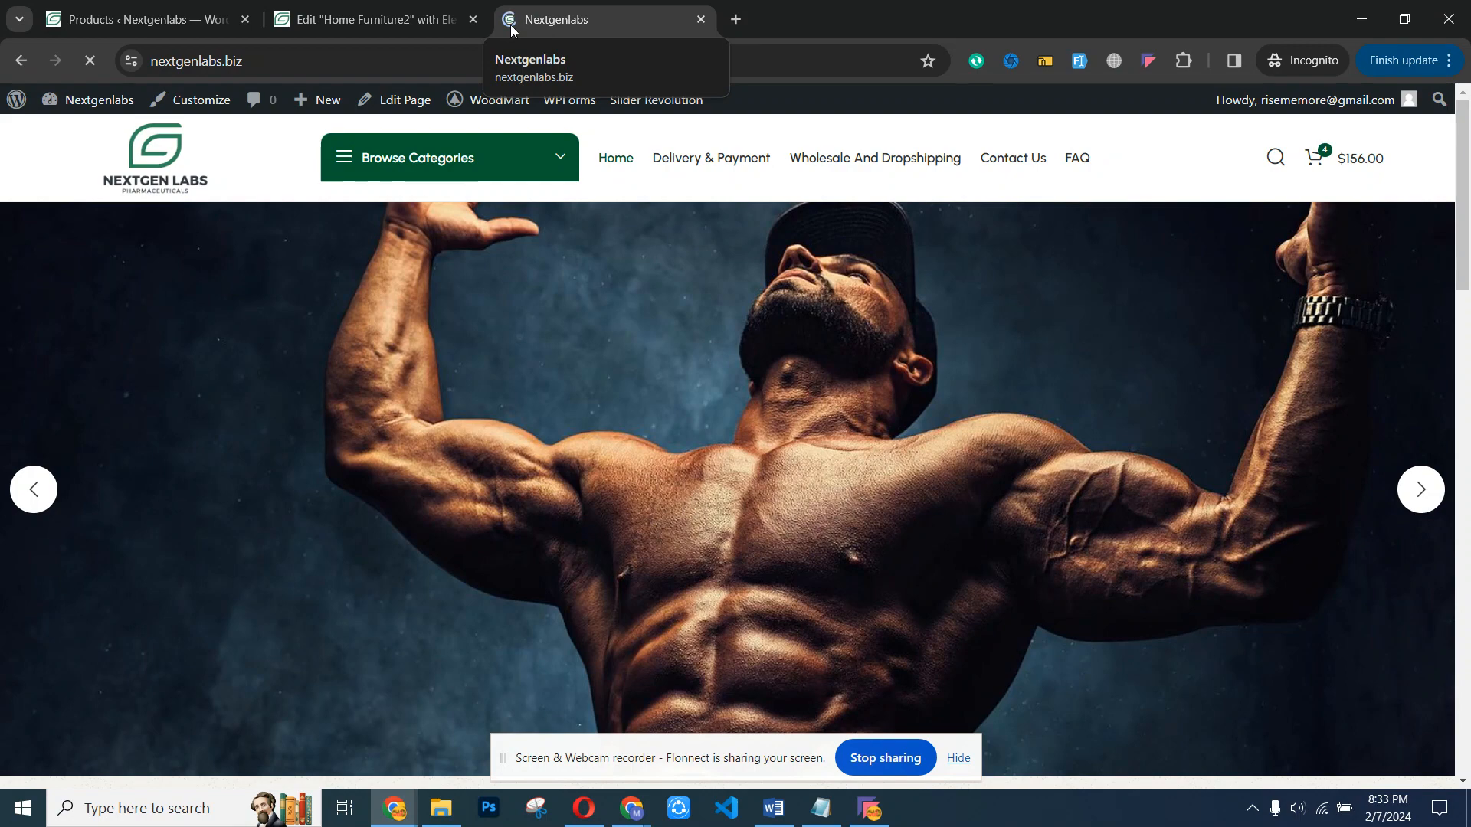
pyautogui.moveTo(1470, 197)
pyautogui.mouseDown()
pyautogui.moveTo(1466, 389)
pyautogui.moveTo(1463, 222)
pyautogui.mouseUp()
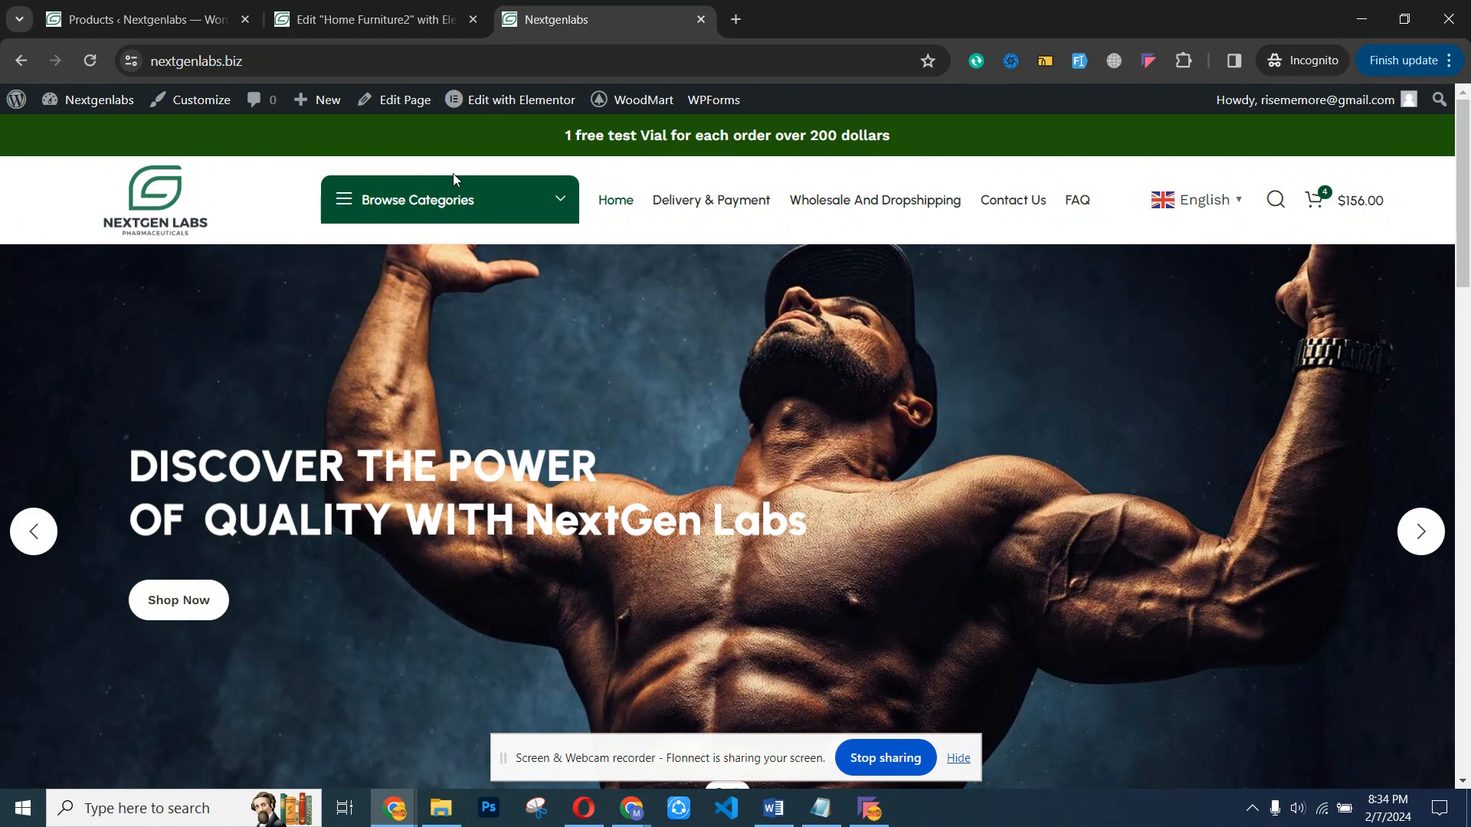
# - From the live homepage, open the Furniture 2 slide 1 post for editing with Elementor in a separate browser tab
pyautogui.click(399, 19)
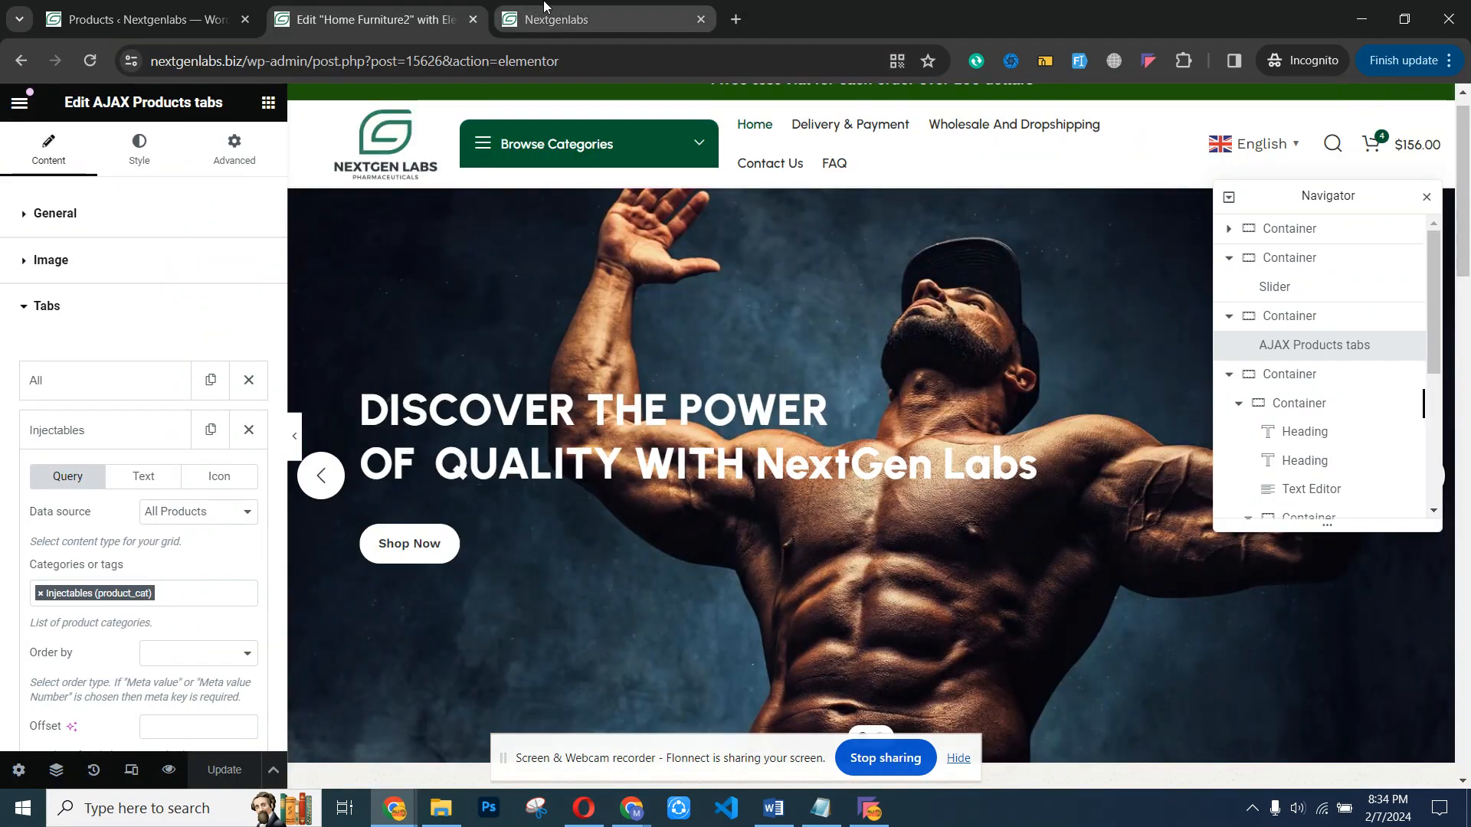
pyautogui.click(513, 15)
pyautogui.moveTo(505, 107)
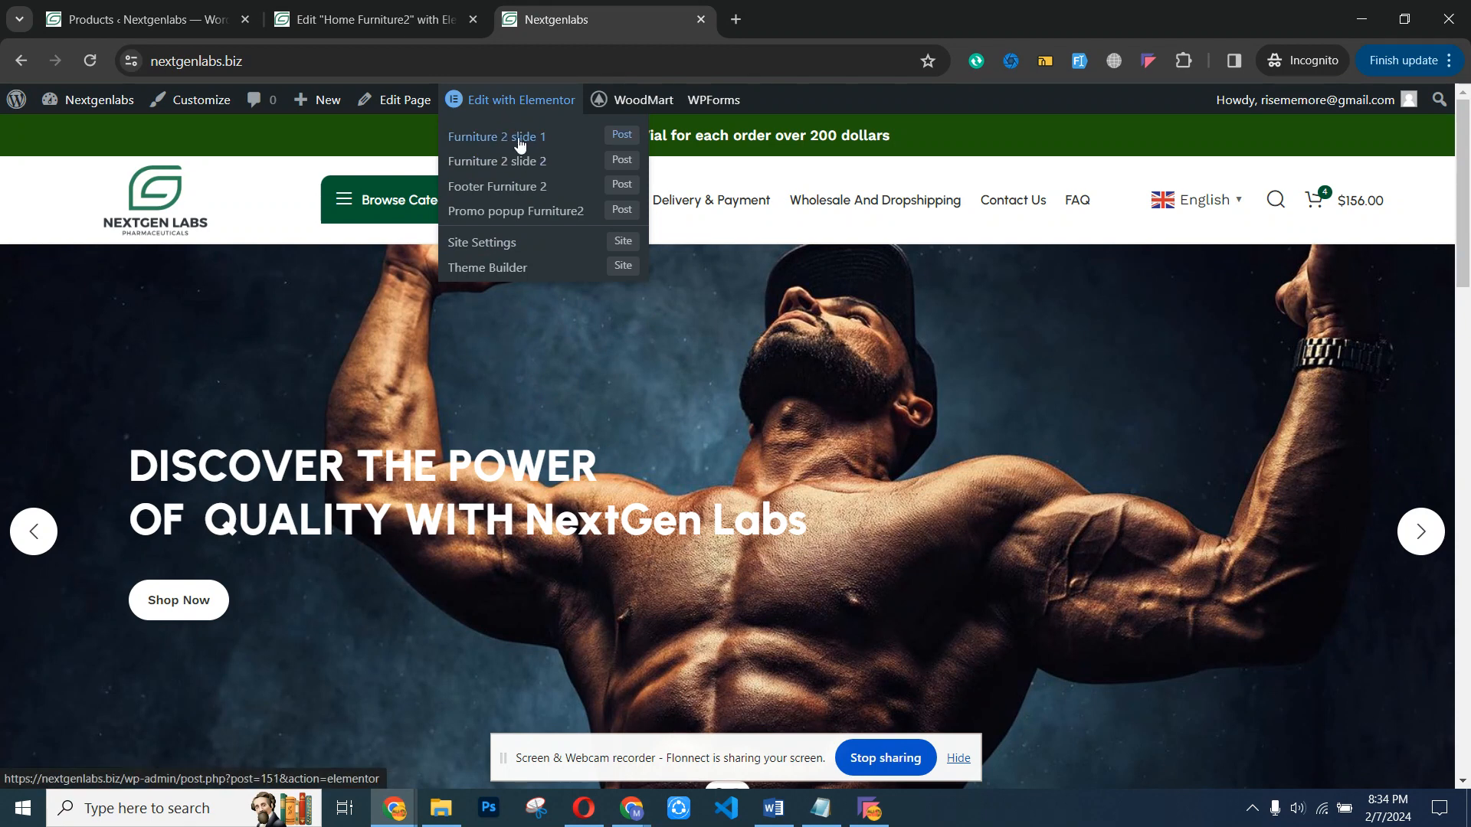
pyautogui.keyDown('ctrl'); pyautogui.click(519, 141); pyautogui.keyUp('ctrl')
pyautogui.click(781, 9)
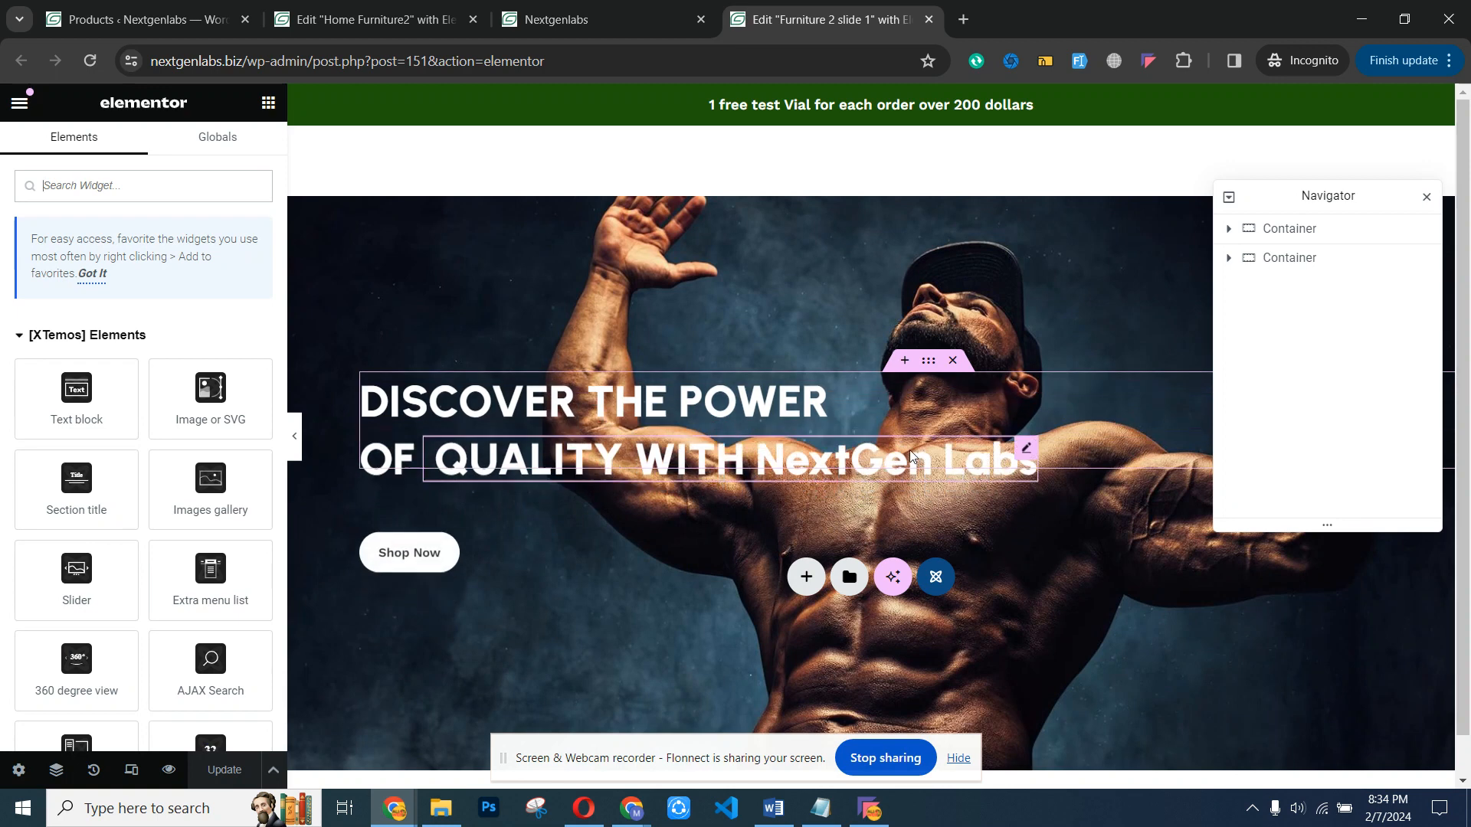
# - Try replacing the slide's "DISCOVER THE POWER" text with the placeholder "dhcdhc" and undo the change
pyautogui.click(547, 397)
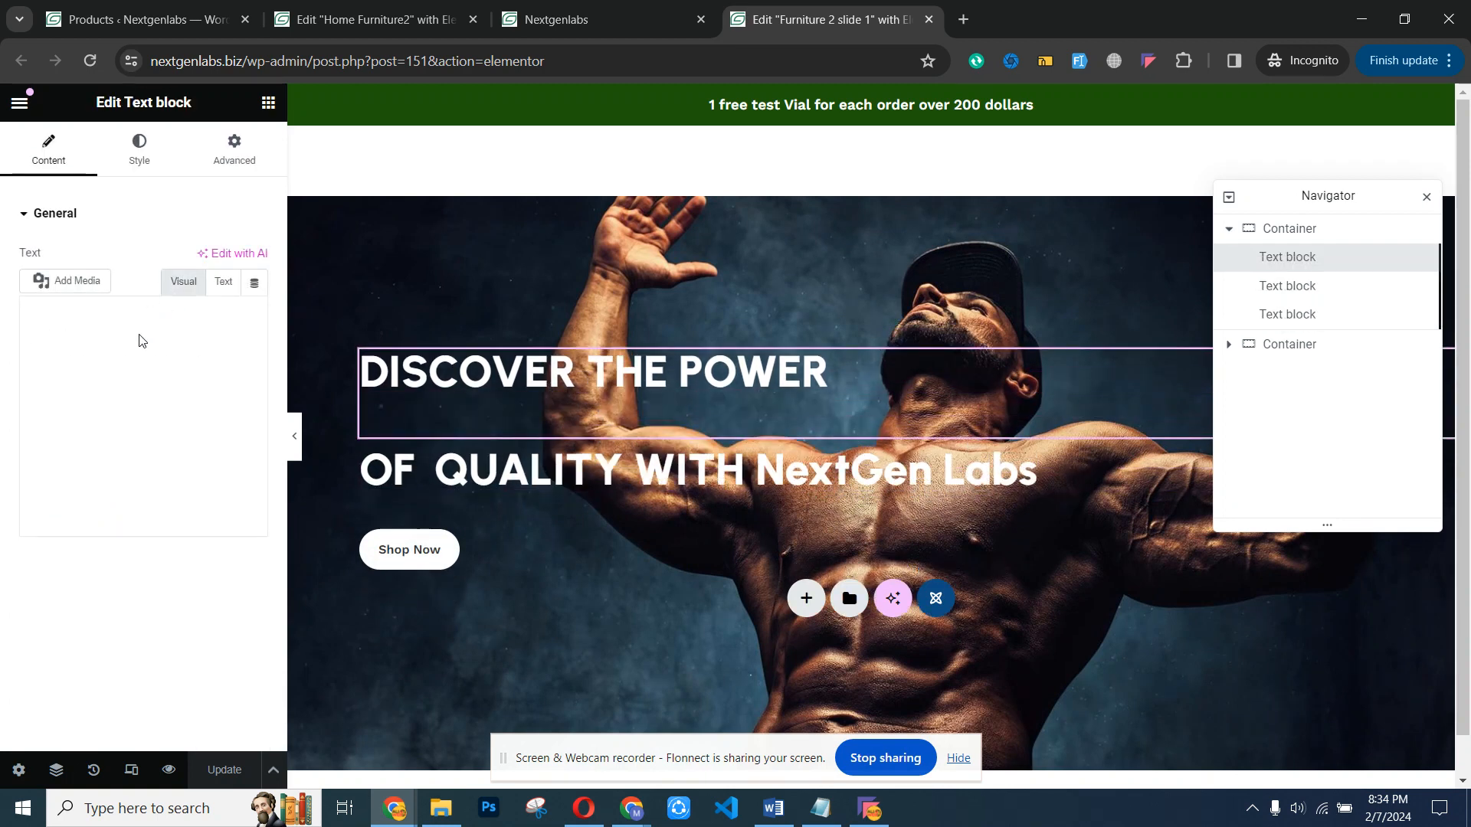
pyautogui.moveTo(219, 384); pyautogui.dragTo(30, 388)
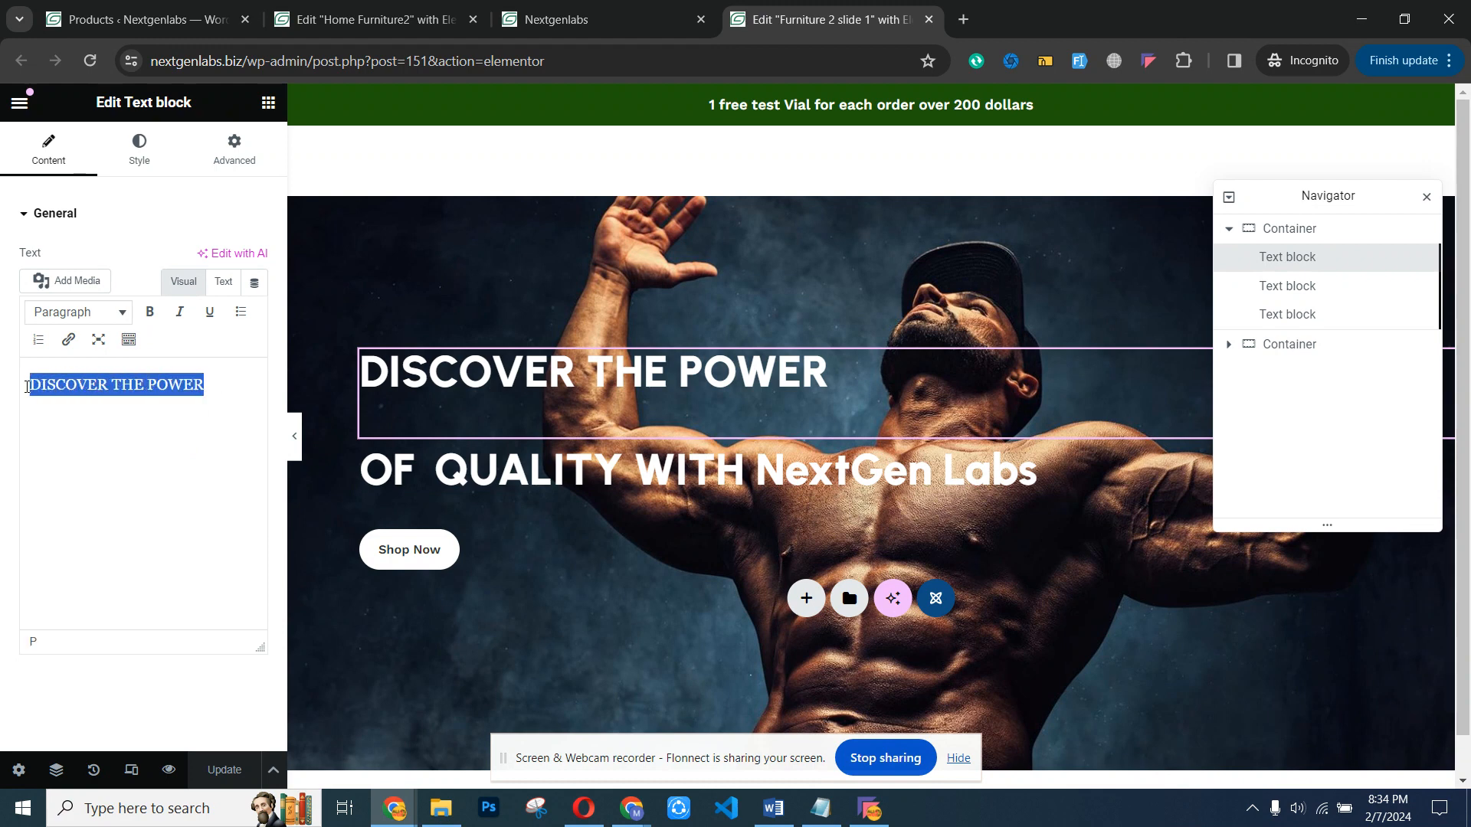
pyautogui.press('BackSpace')
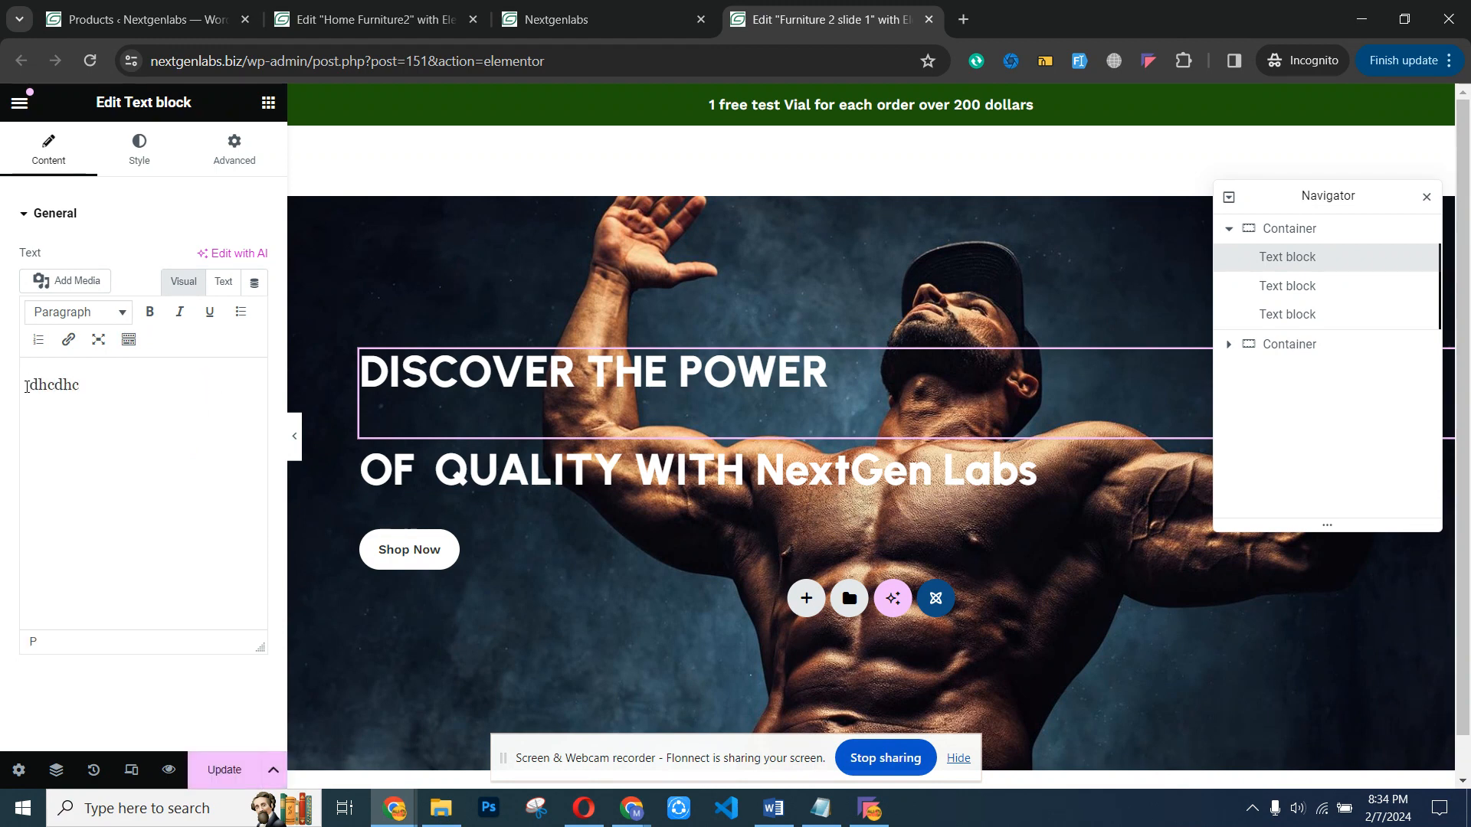
pyautogui.hotkey('ctrl', 'z')
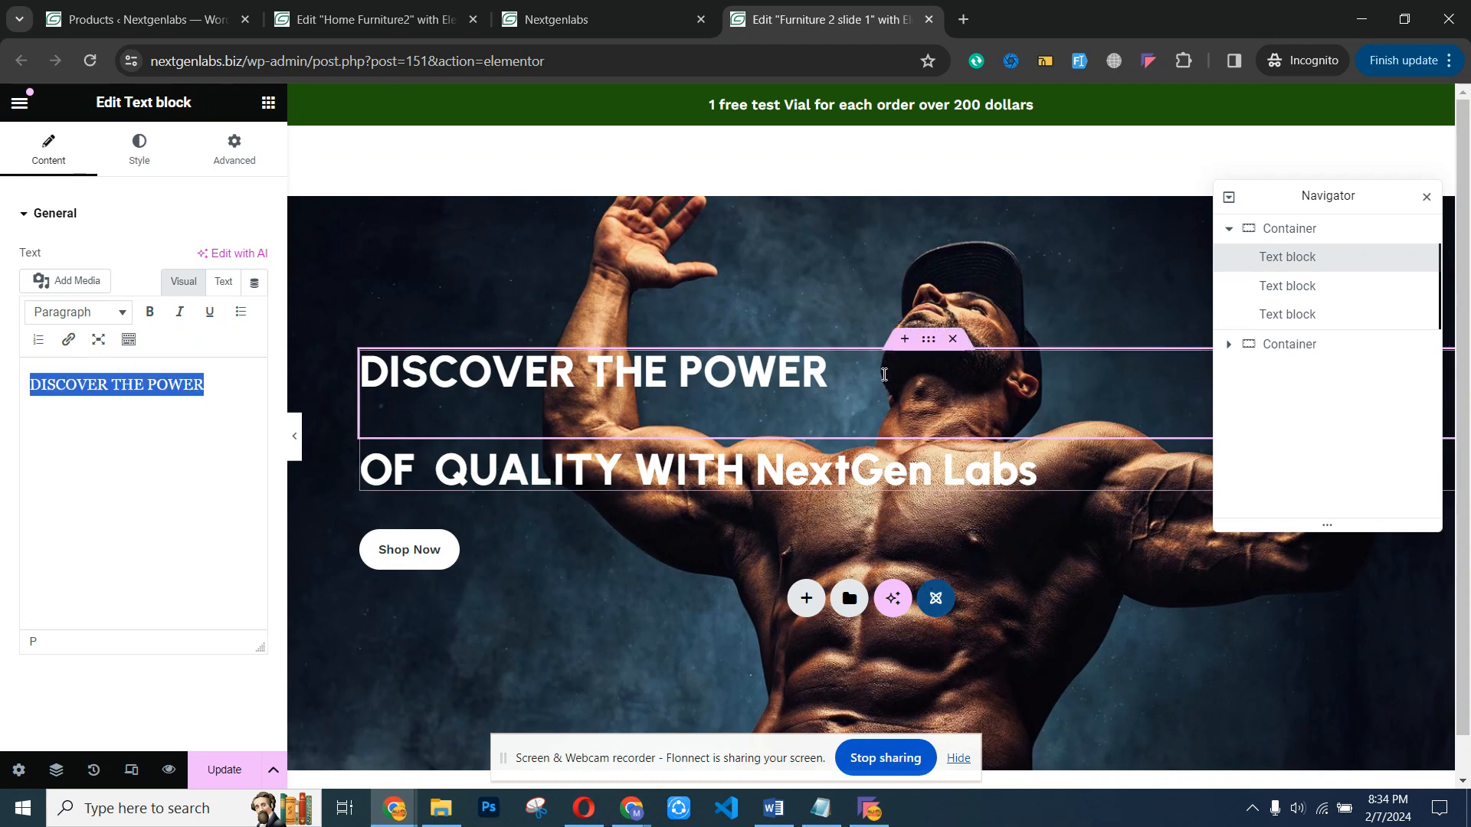
pyautogui.click(829, 402)
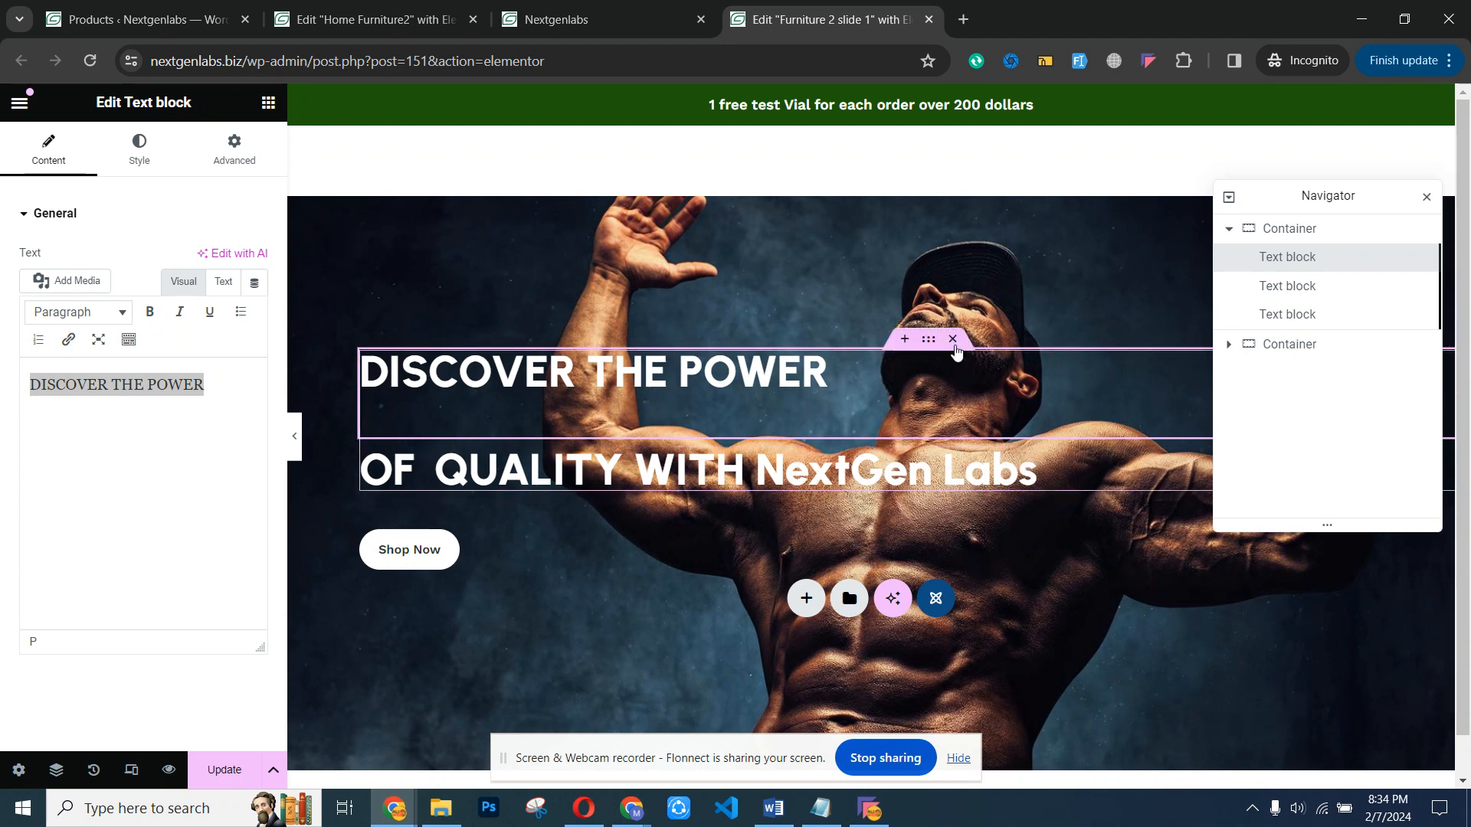
# - Delete the slide's heading container and its Shop Now button container, and undo both deletions
pyautogui.click(952, 339)
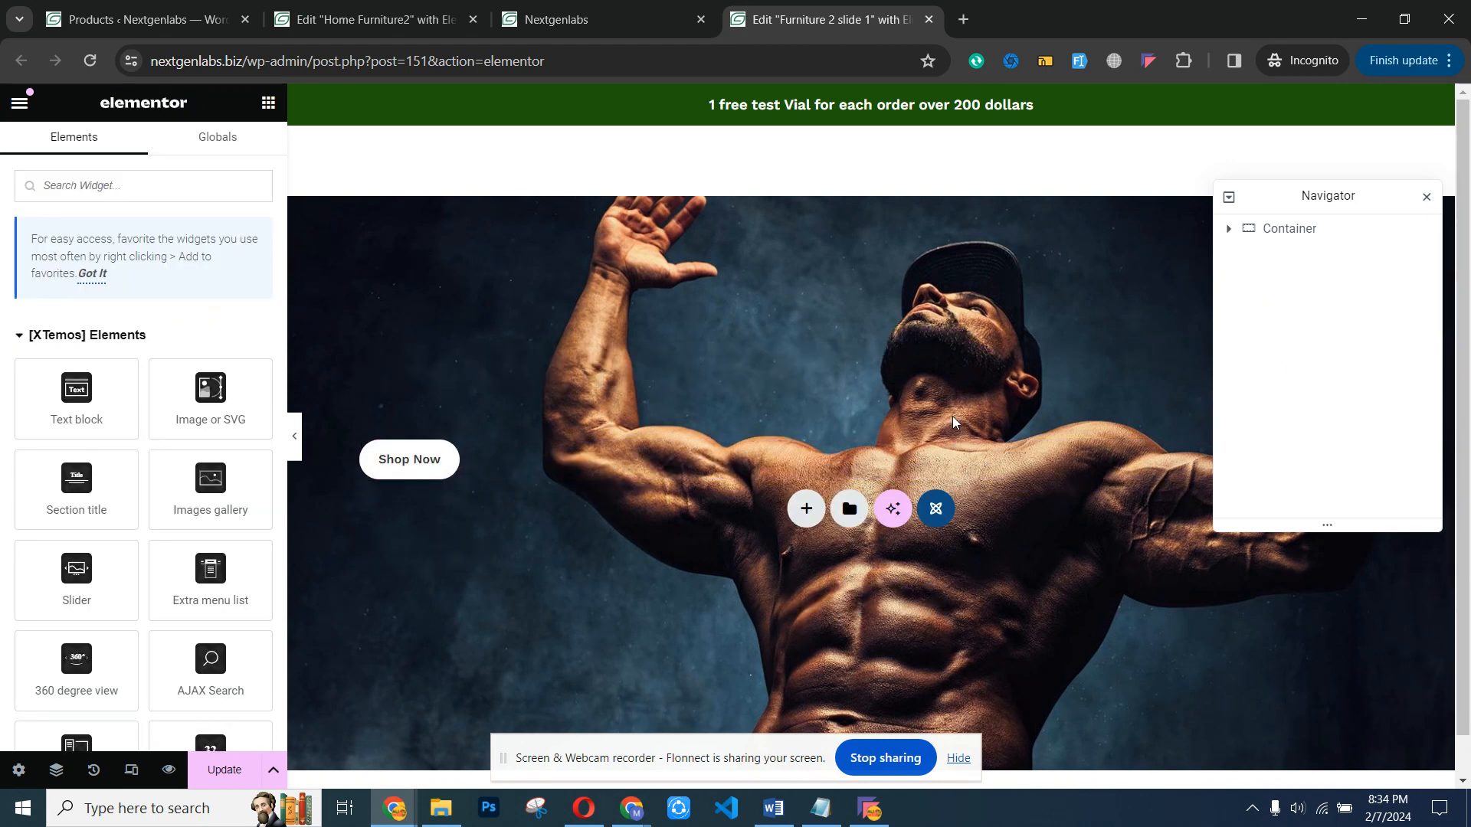
pyautogui.click(955, 431)
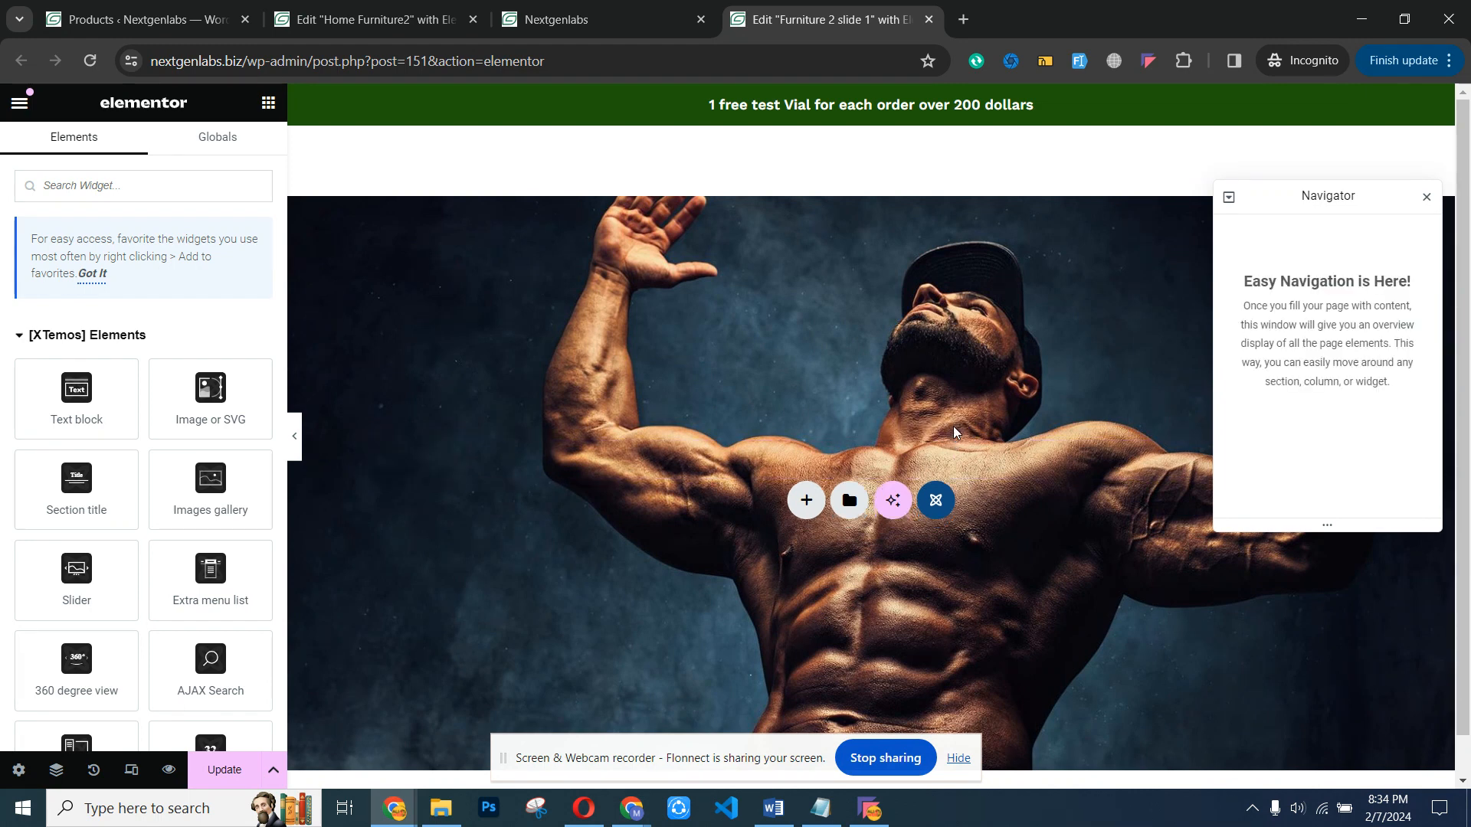
pyautogui.hotkey('ctrl', 'z')
pyautogui.hotkey('ctrl', 'z')
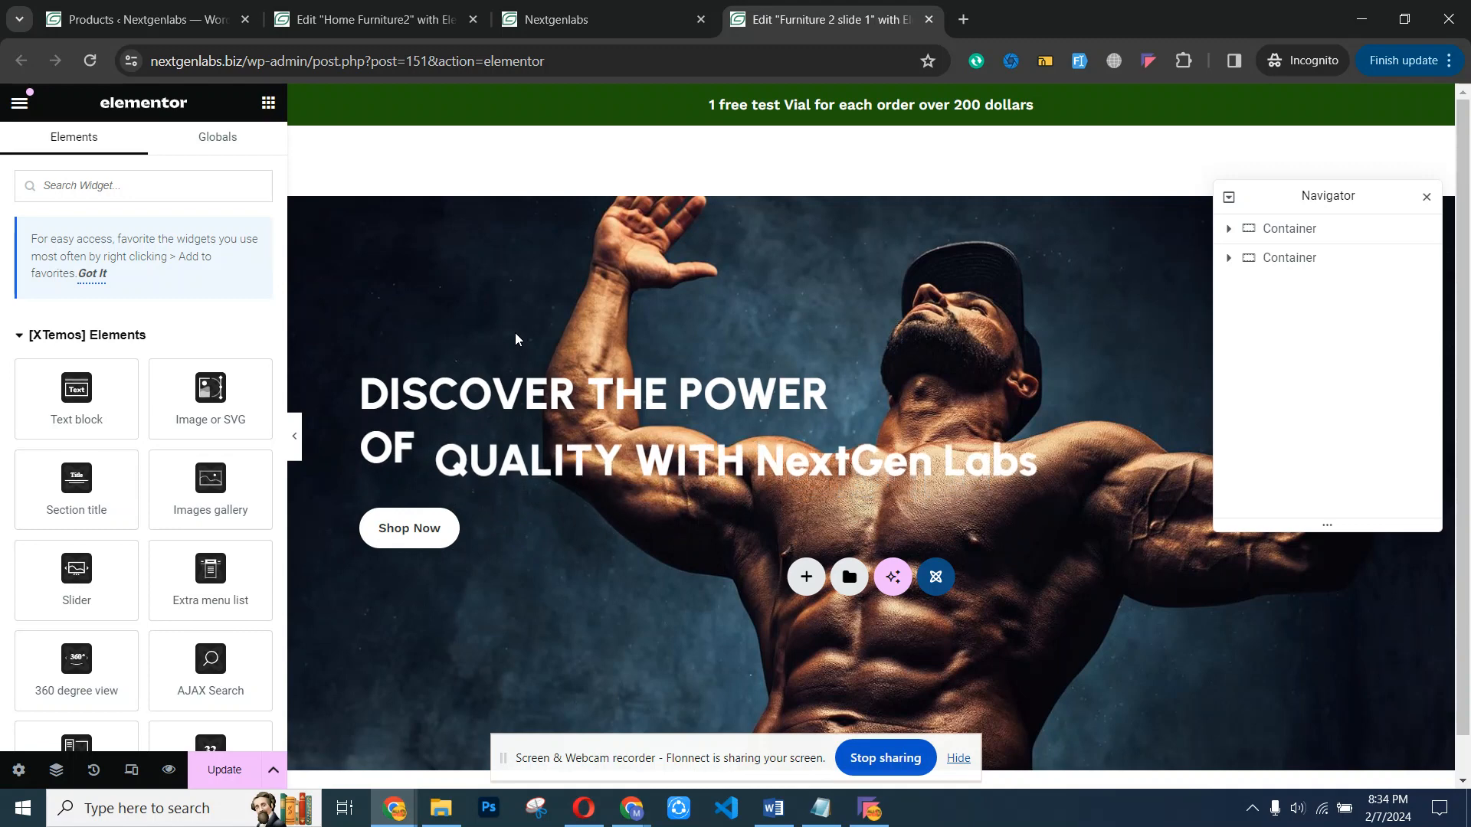
# - Update the Furniture 2 slide 1 post and return to the live homepage to view its slider
pyautogui.scroll(-1, 1465, 368)
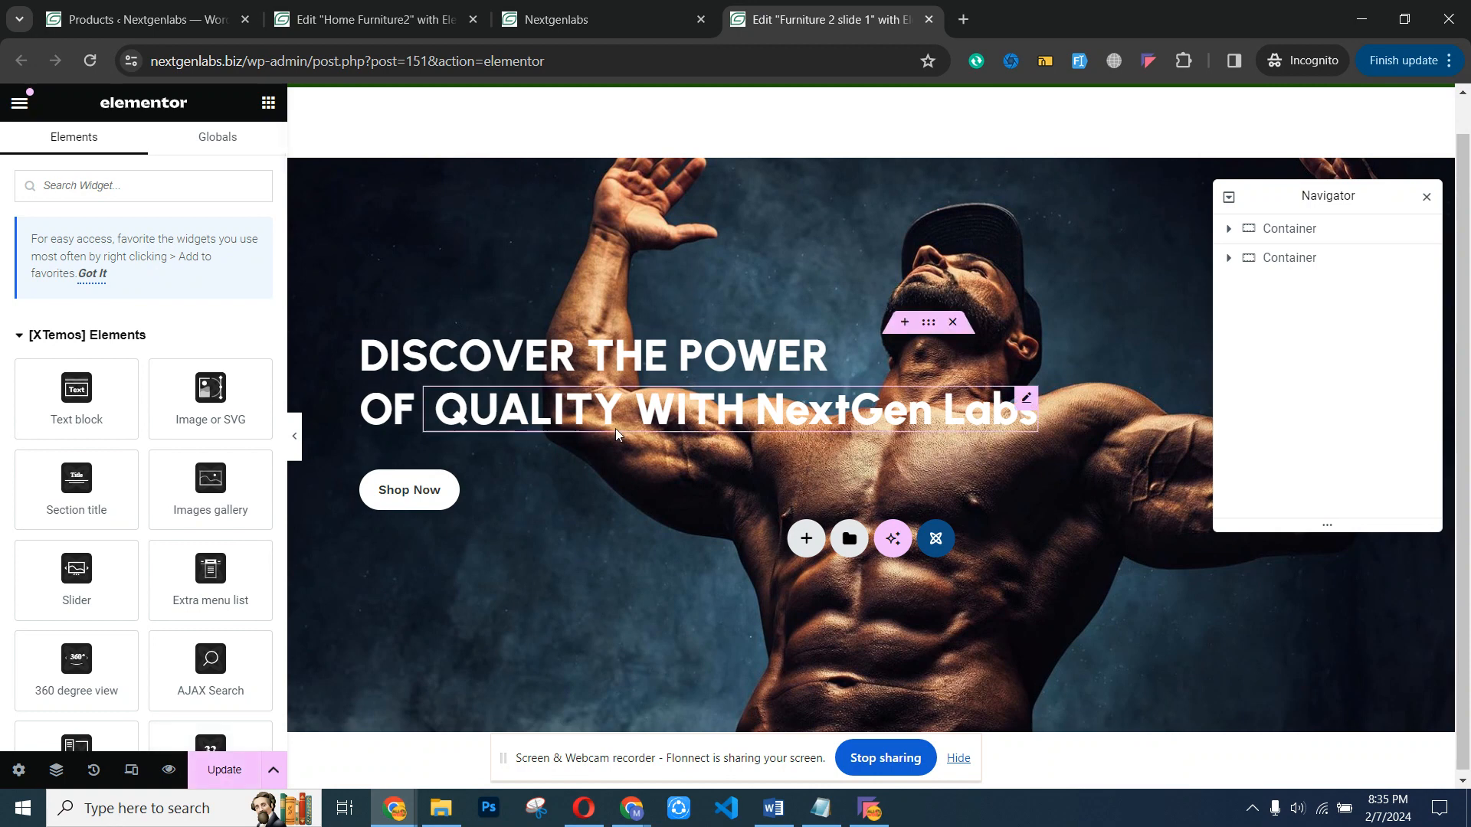
pyautogui.click(220, 769)
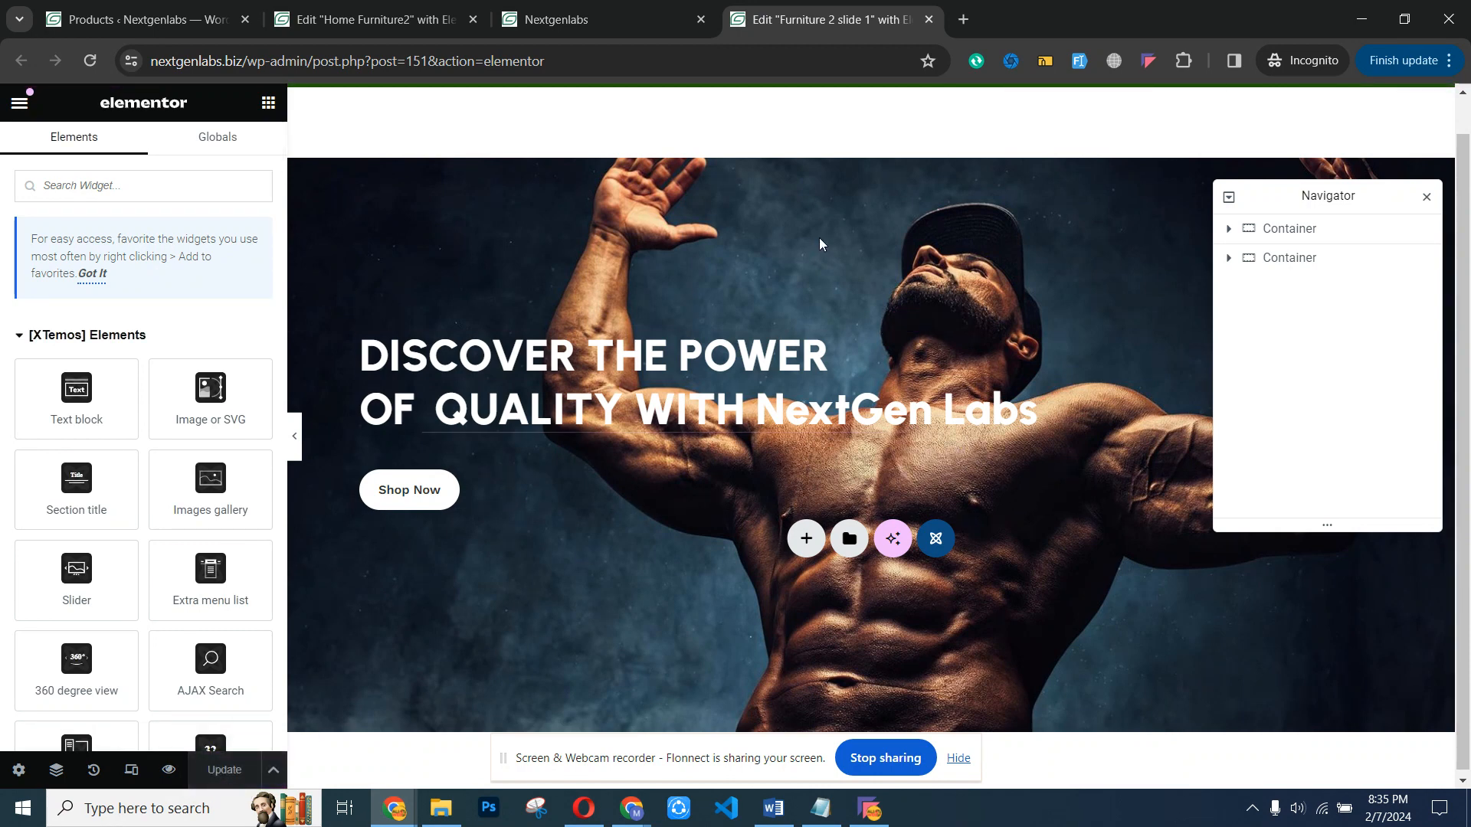
pyautogui.click(620, 7)
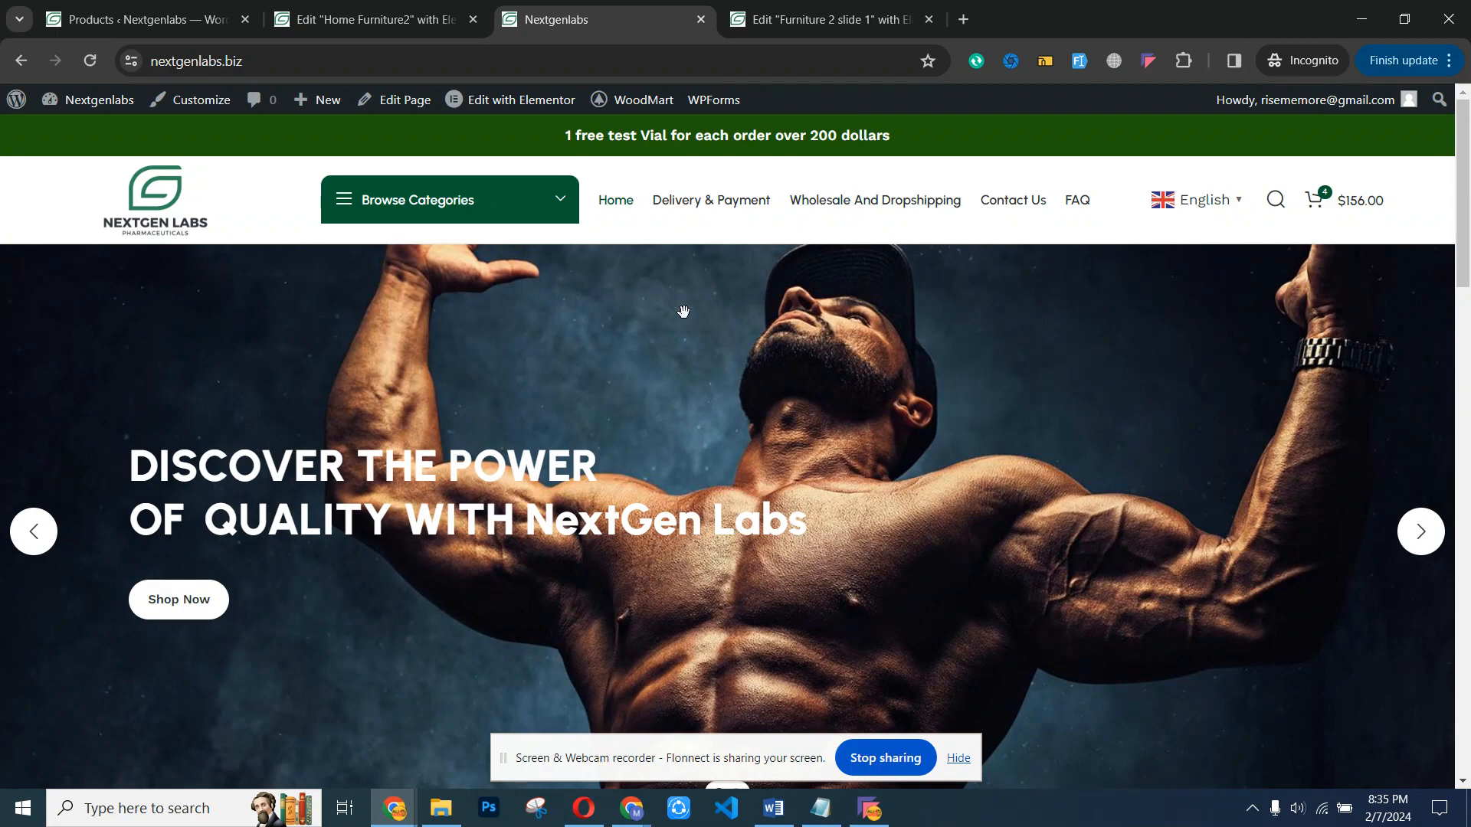
pyautogui.moveTo(1463, 230)
pyautogui.mouseDown()
pyautogui.moveTo(1467, 613)
pyautogui.moveTo(1468, 232)
pyautogui.mouseUp()
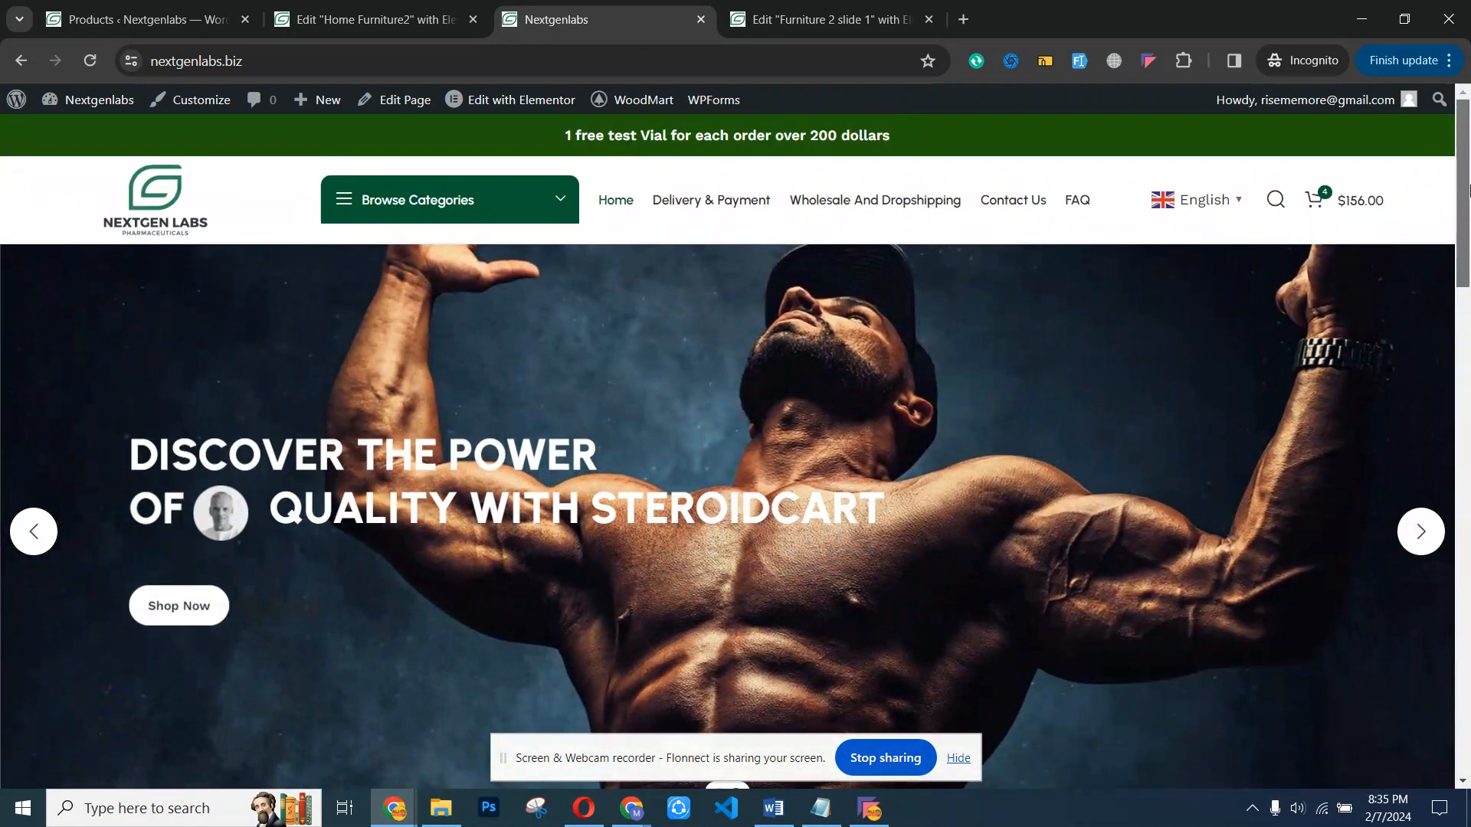